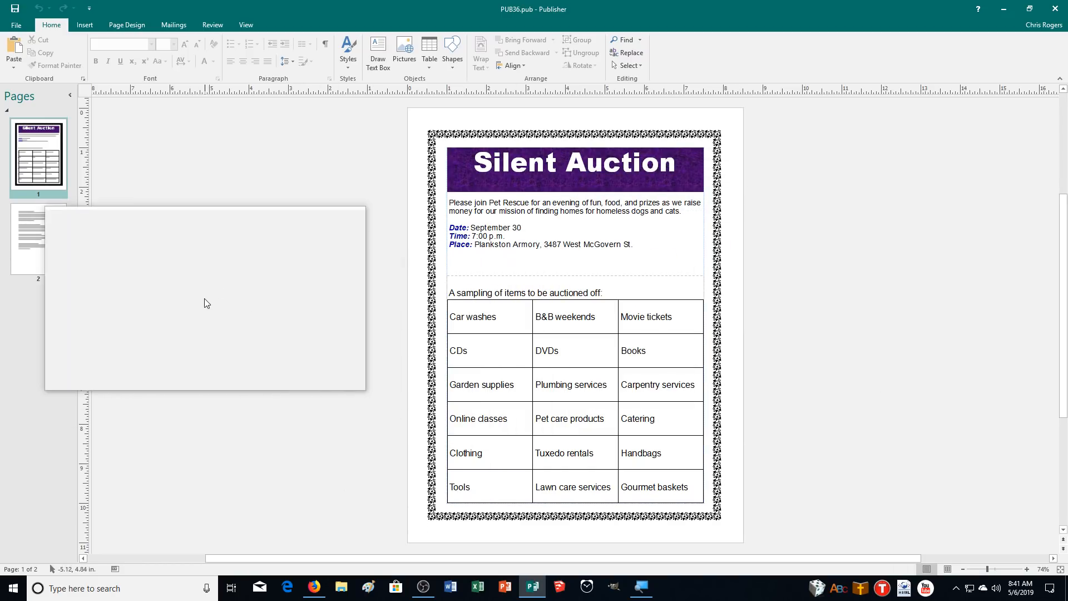
- Display page 2 of the publication and save the file as 36PET_MR in the CADemonstration2 folder
click(33, 225)
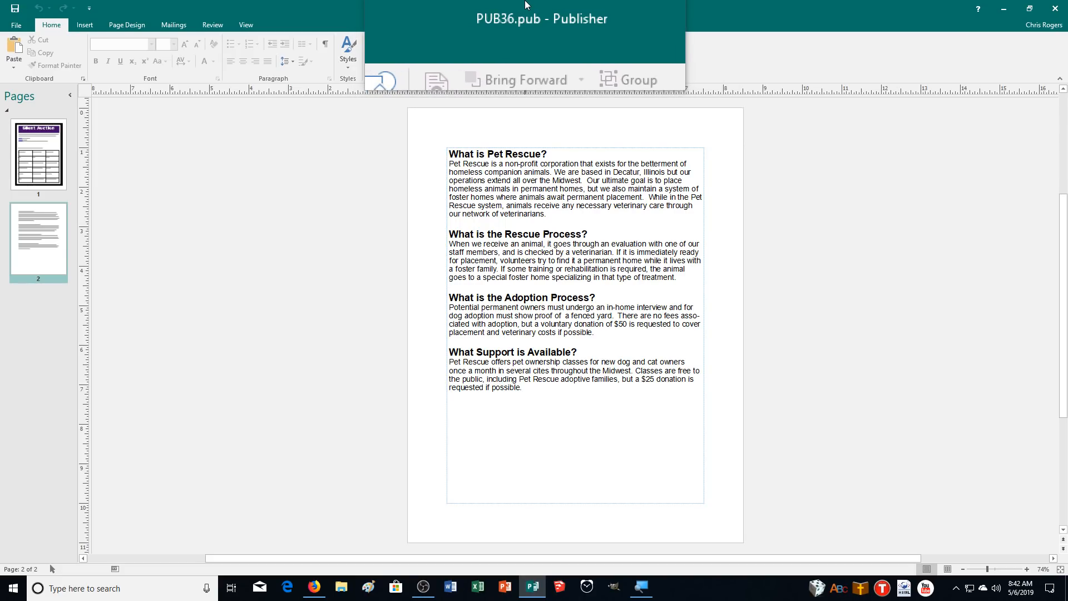
click(13, 26)
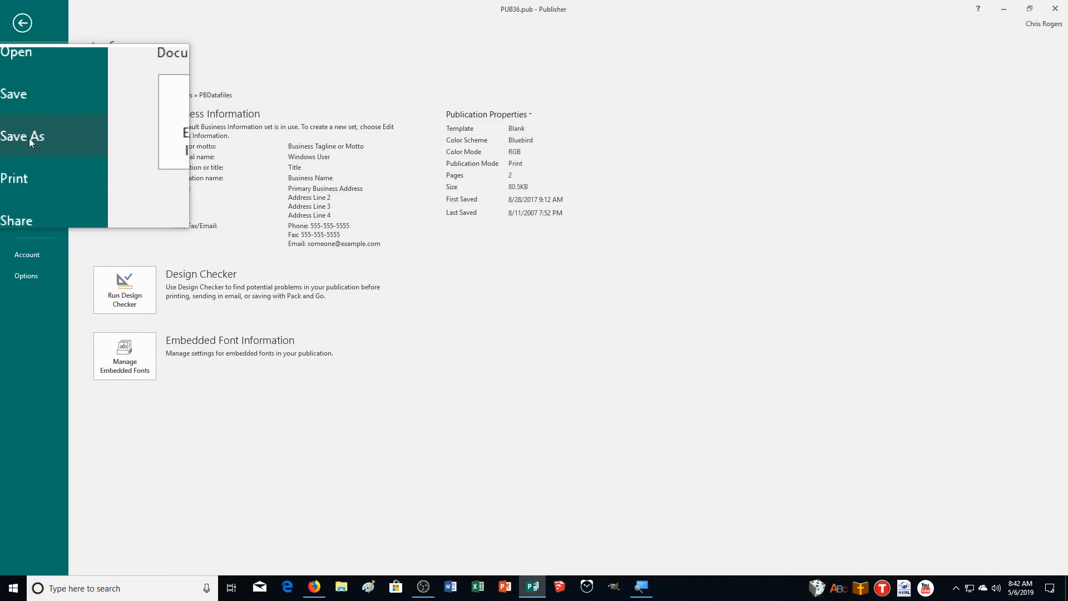
click(10, 137)
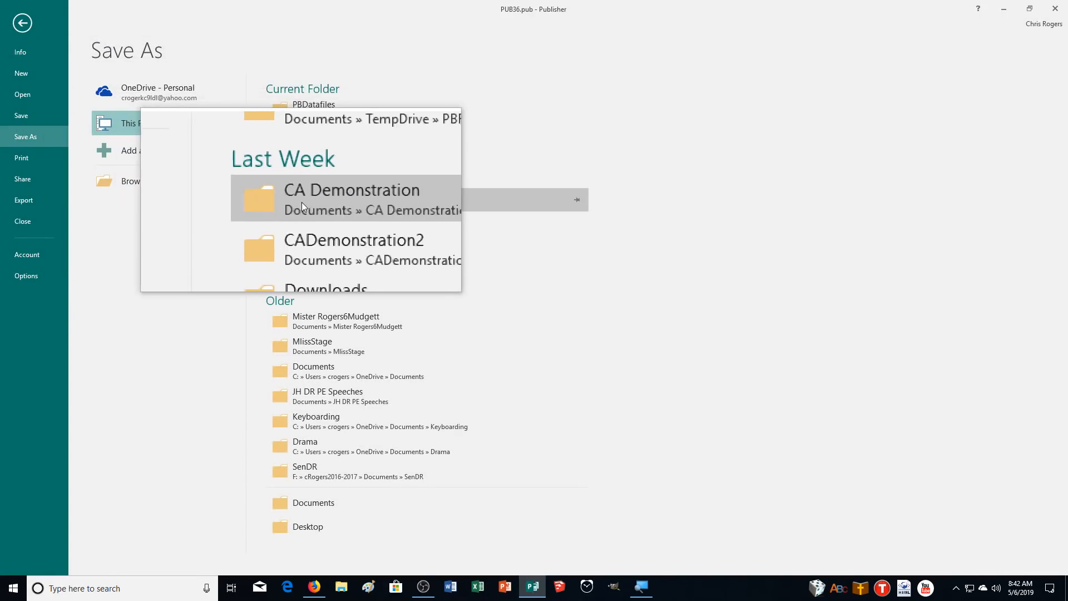
click(333, 221)
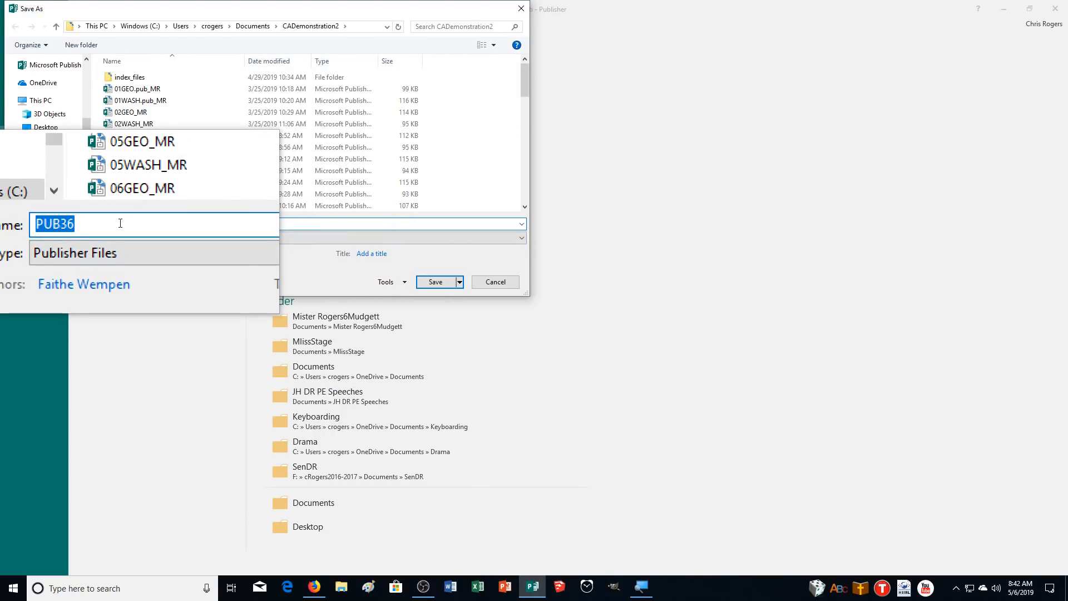
text(36)
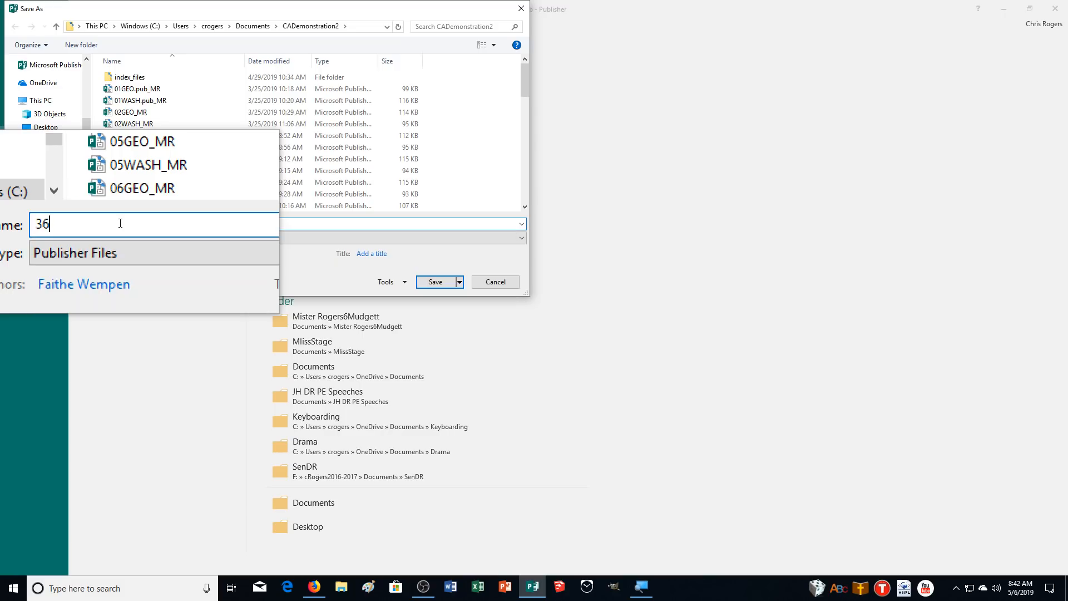
text(PET)_)
key(BackSpace)
key(BackSpace)
text(_MR)
key(Return)
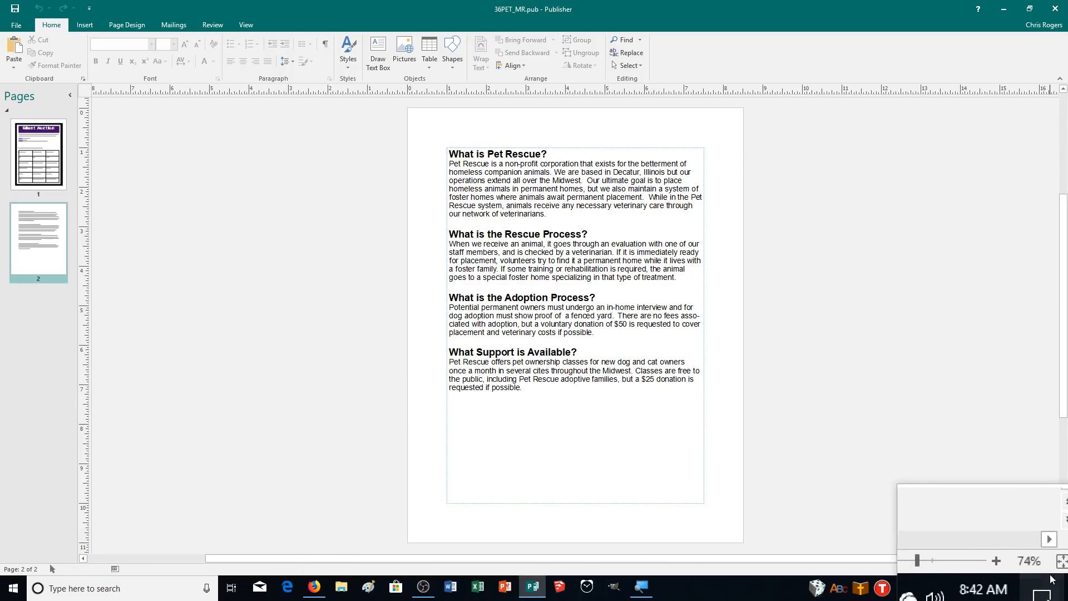
- Insert the picture 36dog from the Downloads folder onto page 2
click(1025, 571)
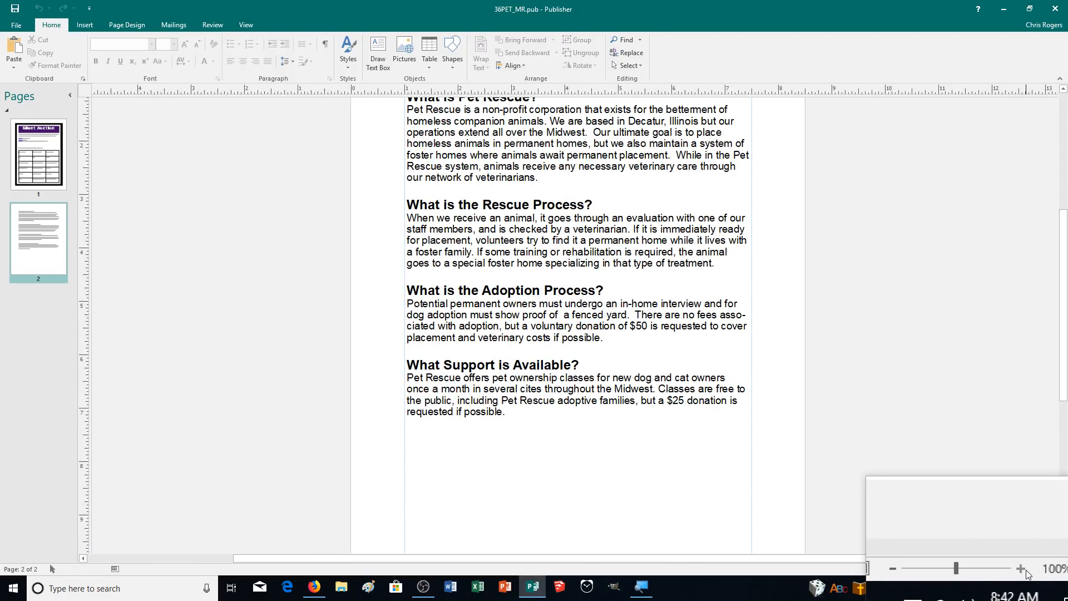
scroll(980, 529, up, 1)
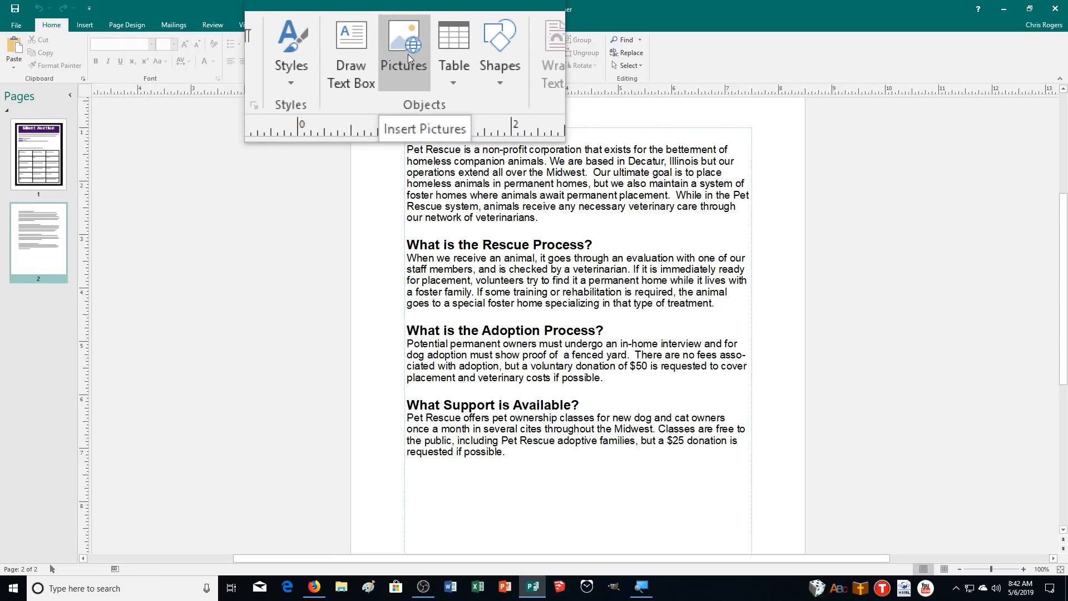
click(84, 25)
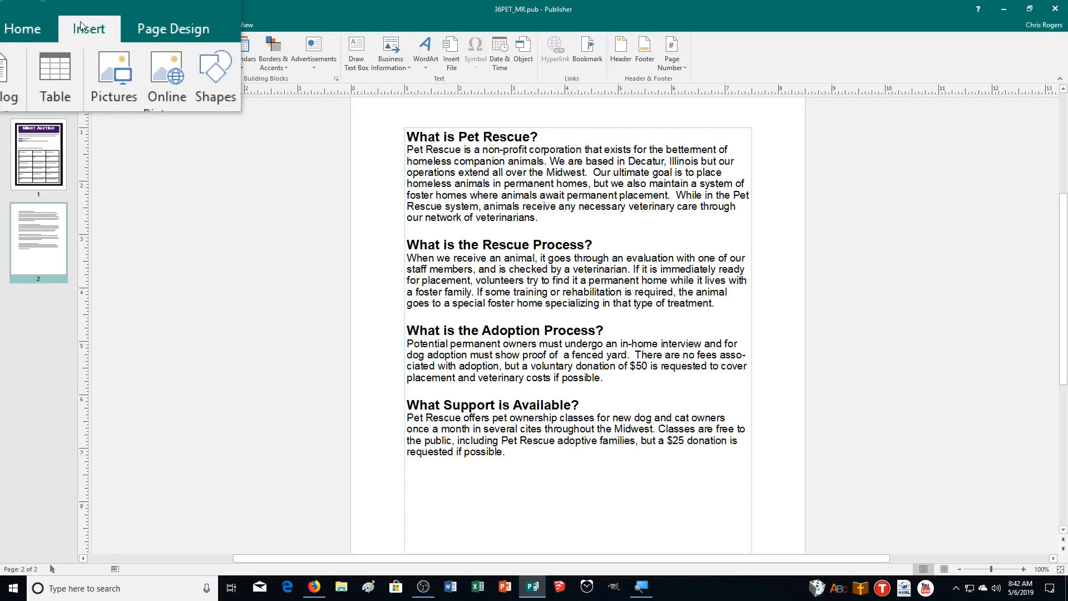
click(106, 55)
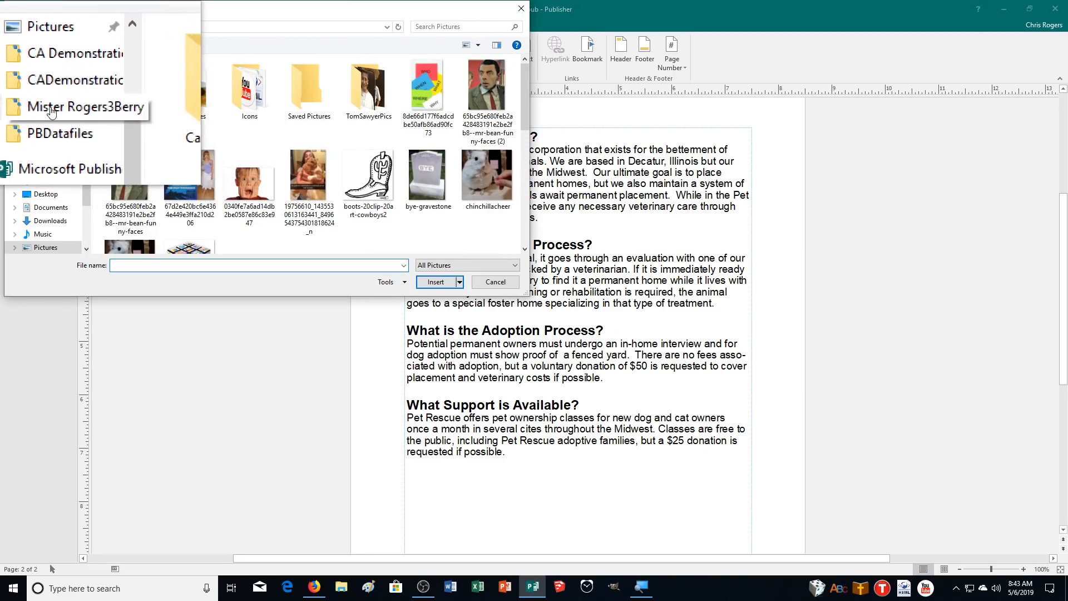
click(51, 181)
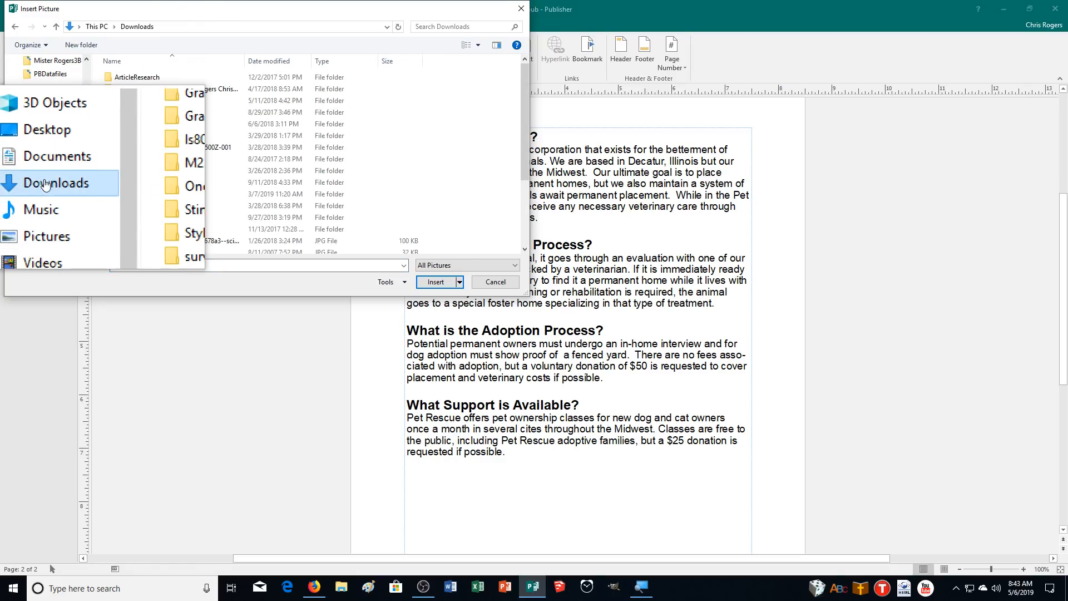
scroll(343, 202, down, 3)
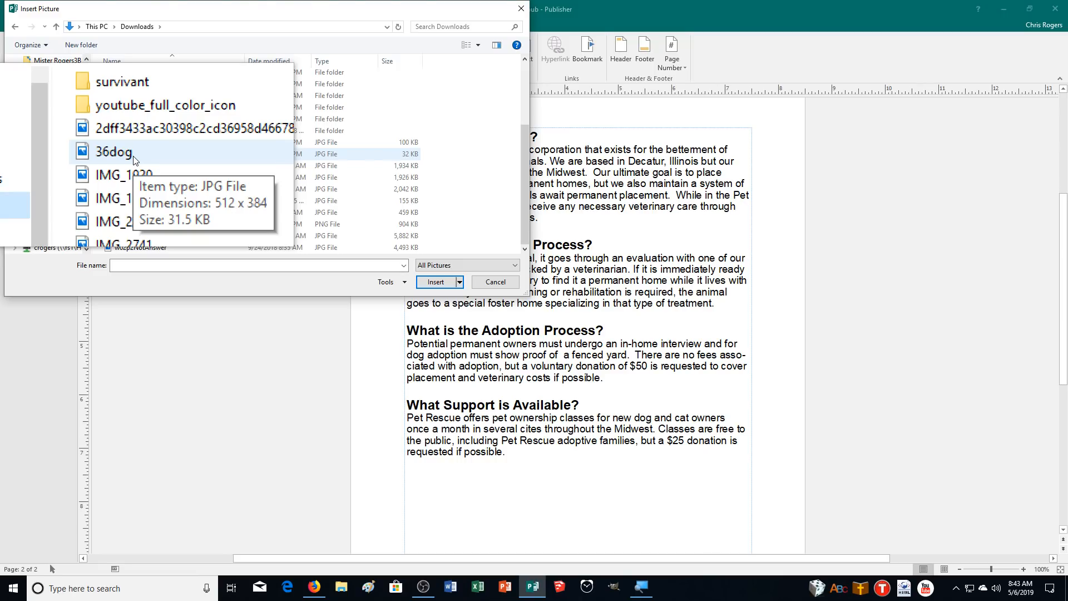
click(132, 156)
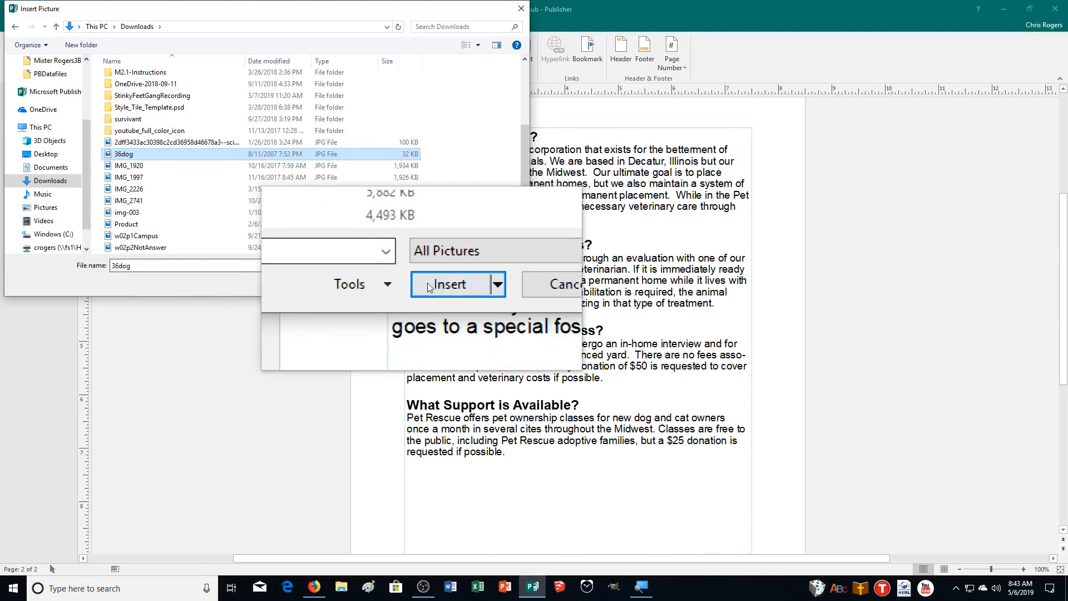
click(434, 282)
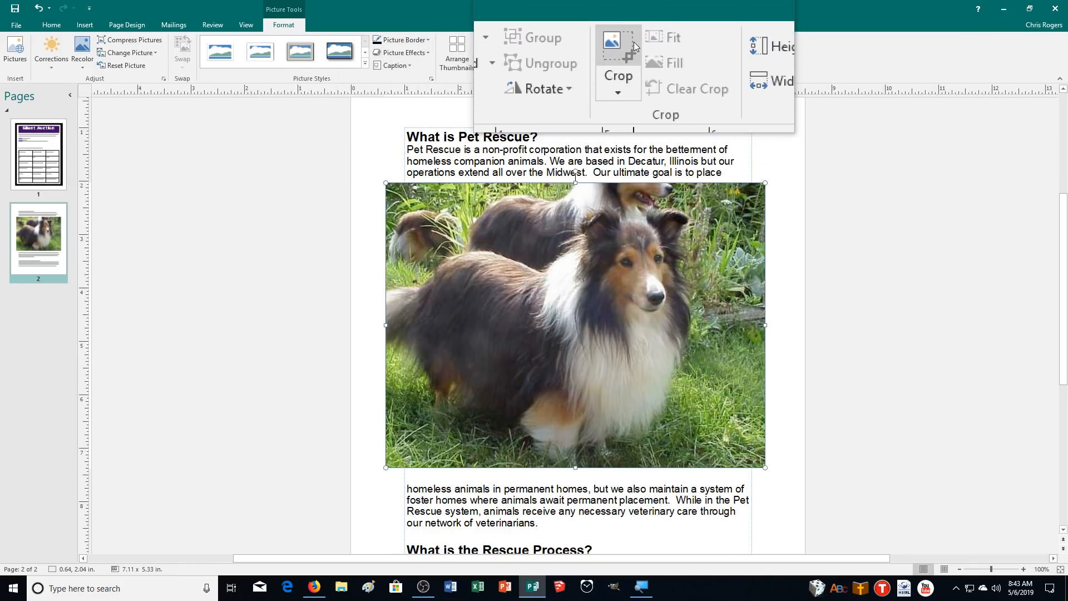
- Crop the dog photo to the front dog's head, about 2.52 x 2.50 in
click(633, 42)
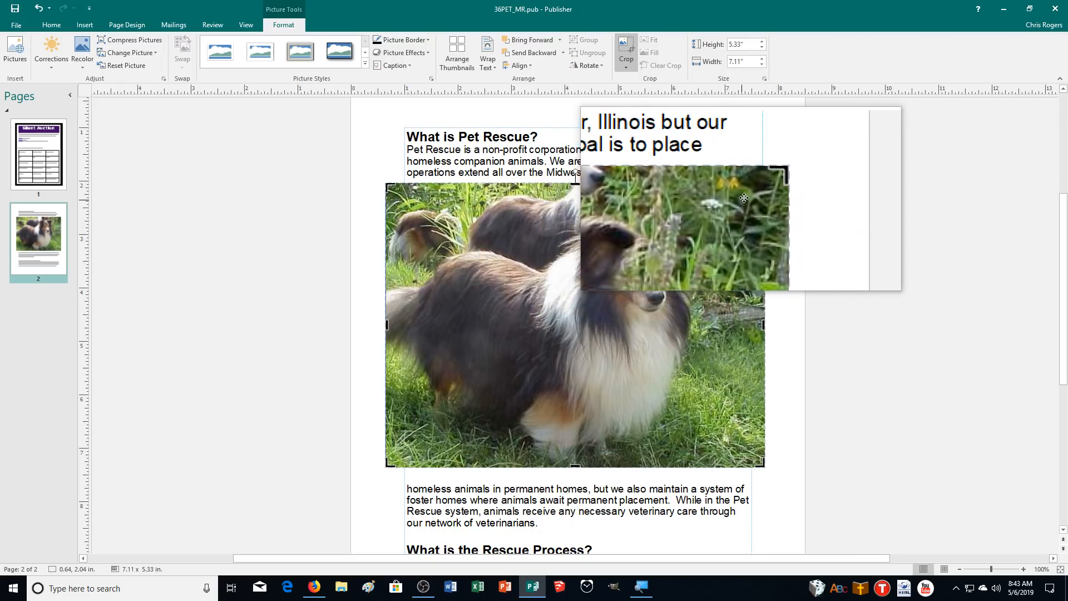
drag(758, 189, 694, 211)
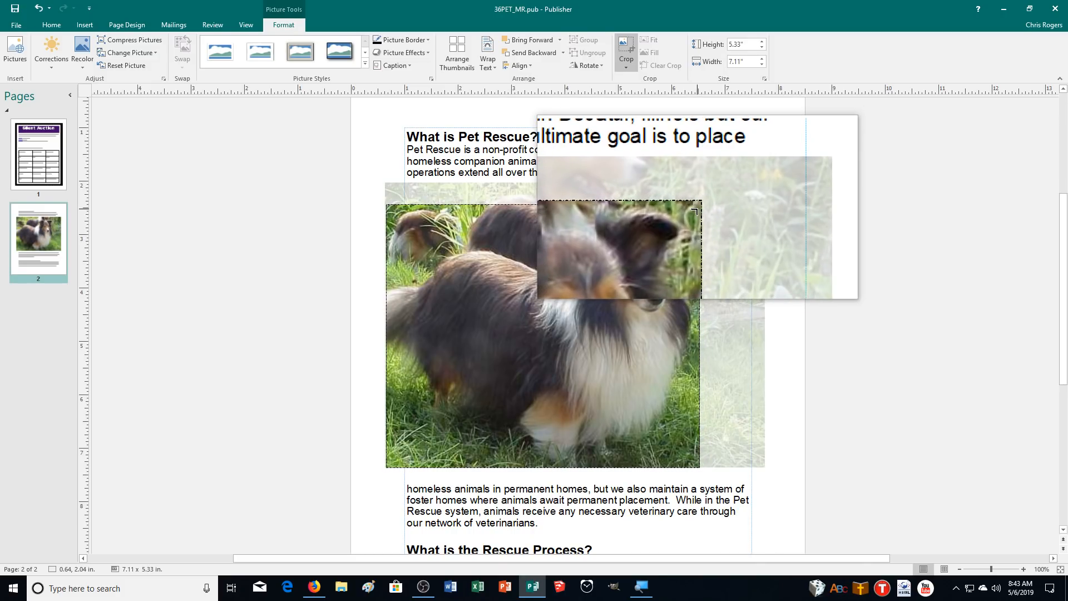
drag(695, 211, 695, 208)
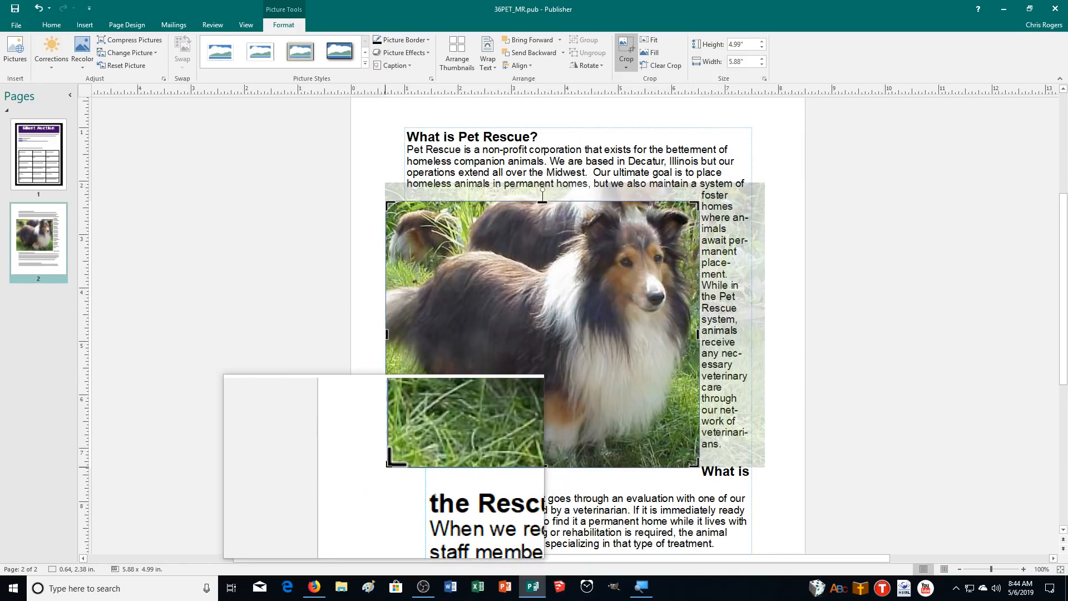
drag(389, 463, 567, 332)
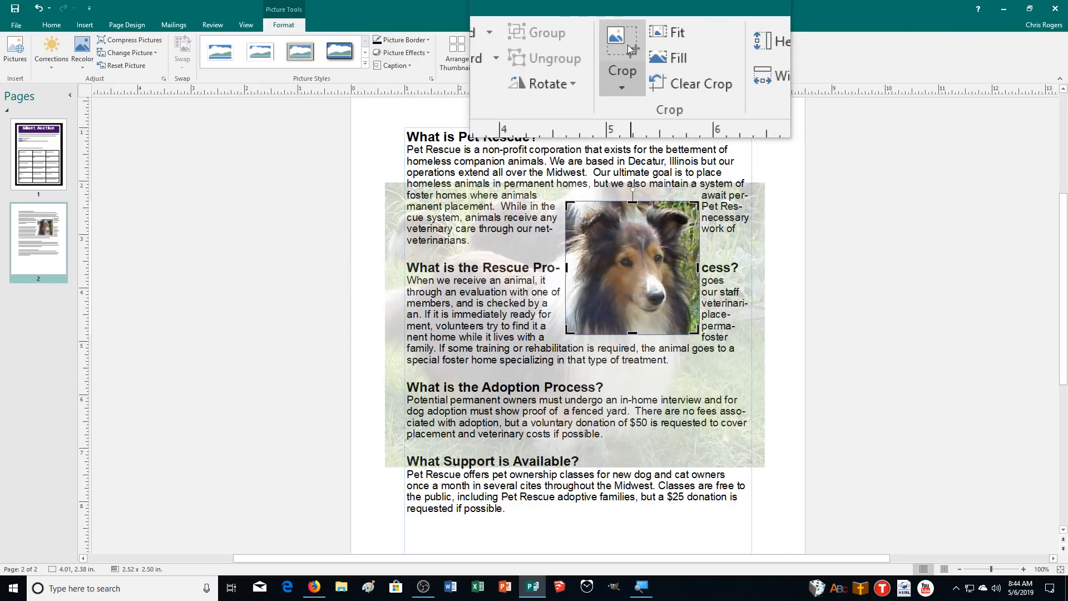
click(627, 45)
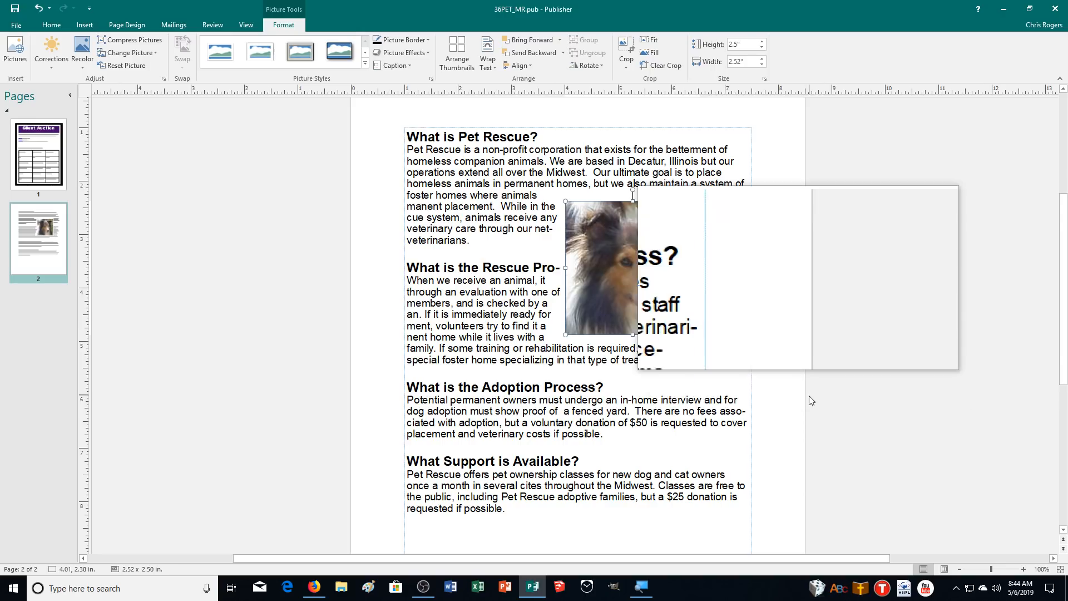
- Move the cropped dog photo to the upper-left corner of the text area, at 1.00, 1.00 in, keeping Square text wrapping
click(1025, 569)
click(1025, 569)
click(1025, 569)
click(1025, 569)
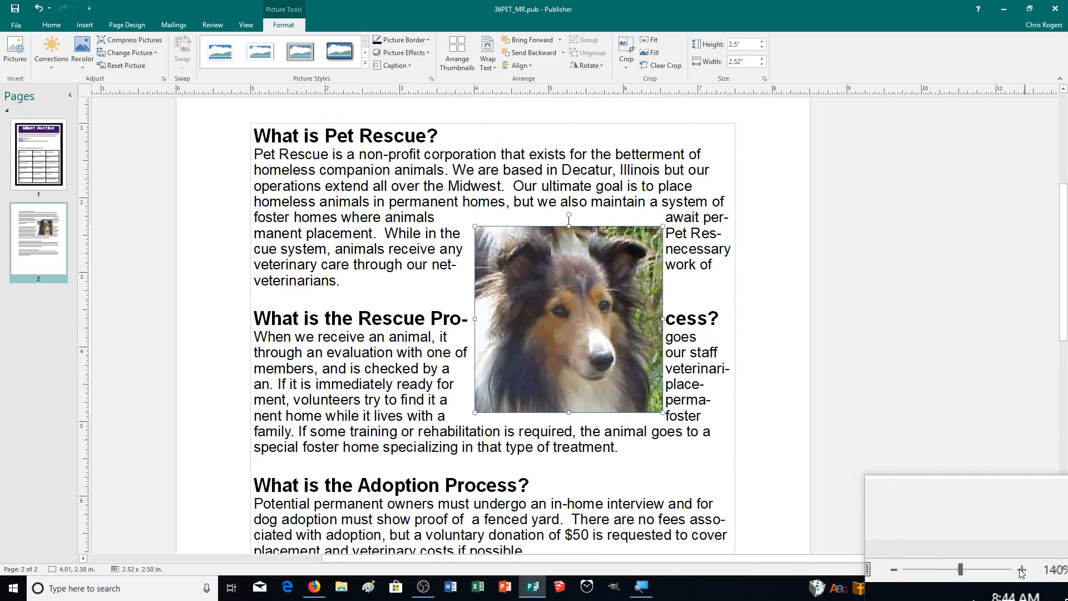
drag(875, 560, 838, 559)
scroll(913, 329, down, 1)
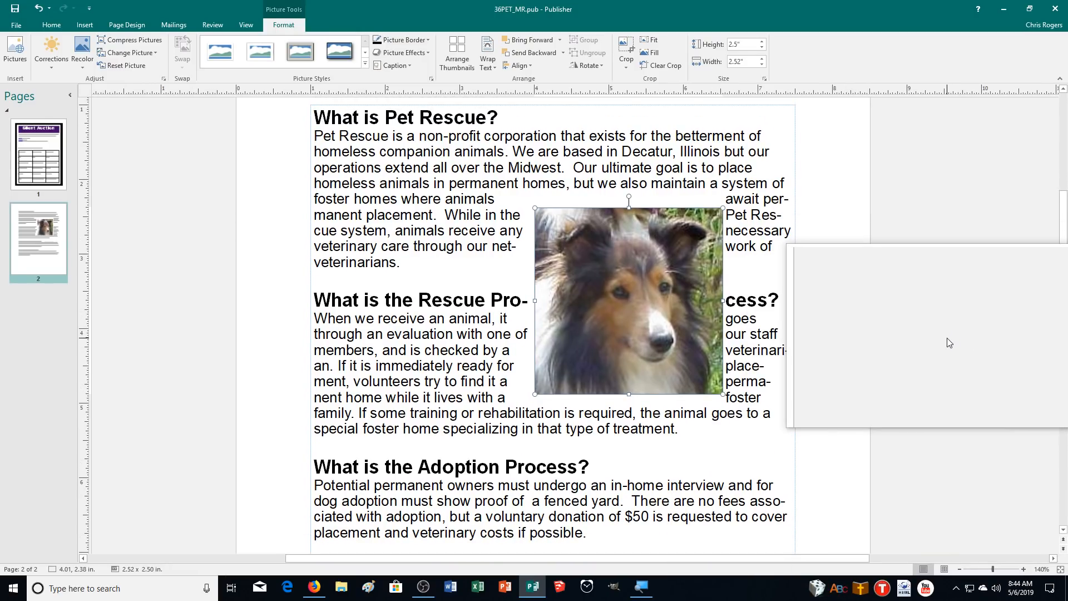
scroll(947, 338, up, 1)
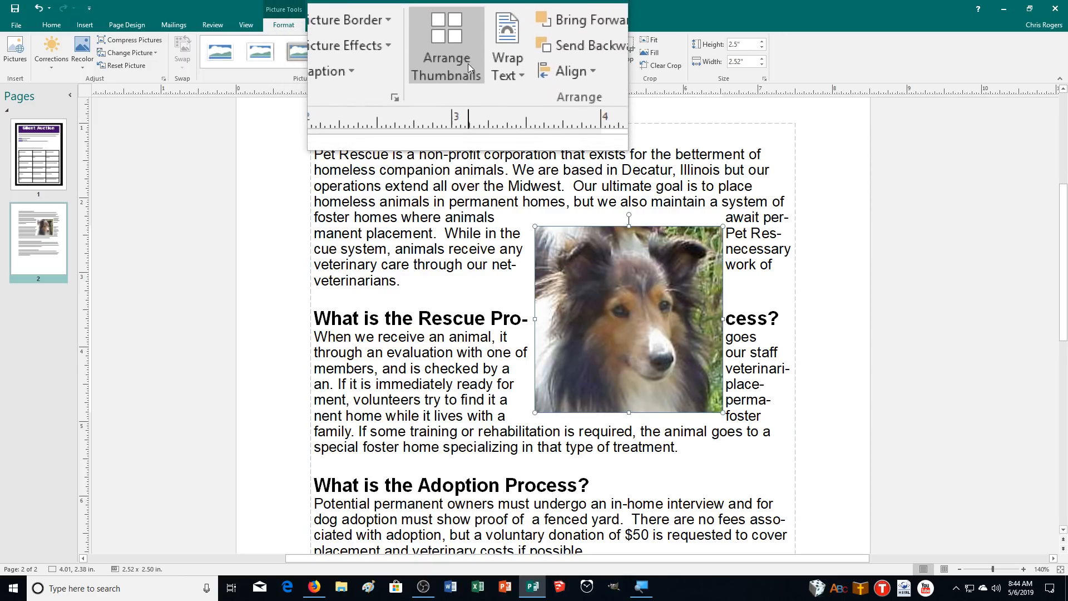
click(490, 55)
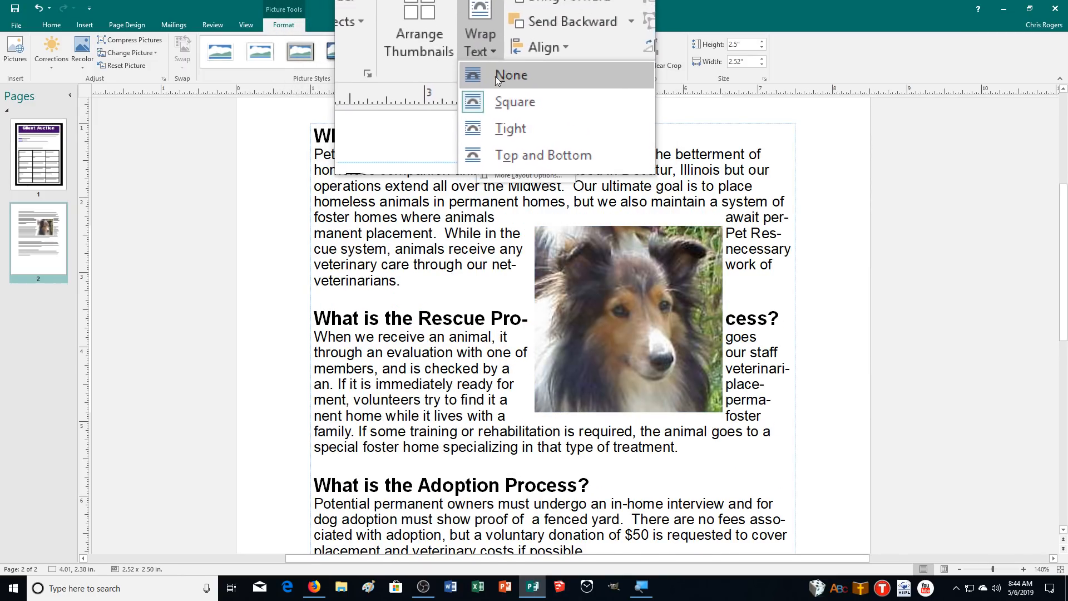
click(493, 56)
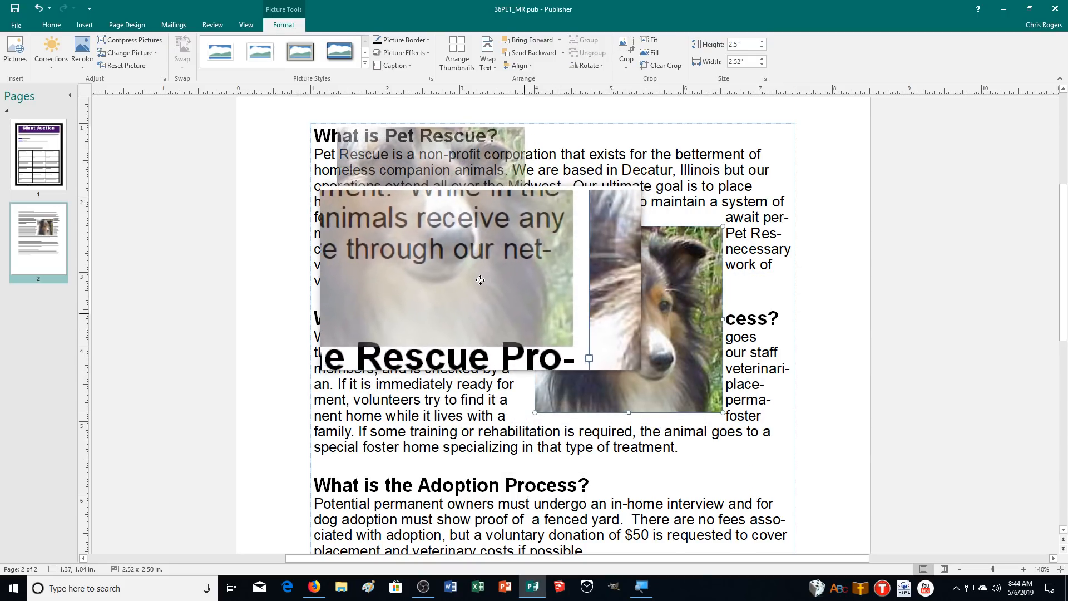
drag(456, 277, 455, 276)
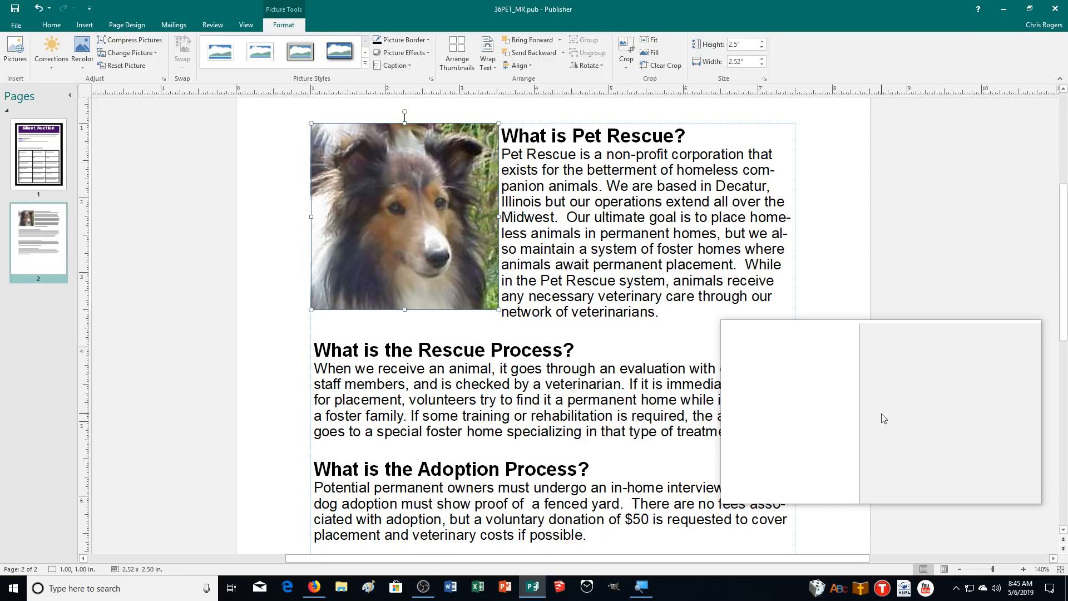
- Search Bing images for "dog" and insert the yellow cartoon dog with brown ears and its tongue out
click(80, 25)
click(123, 49)
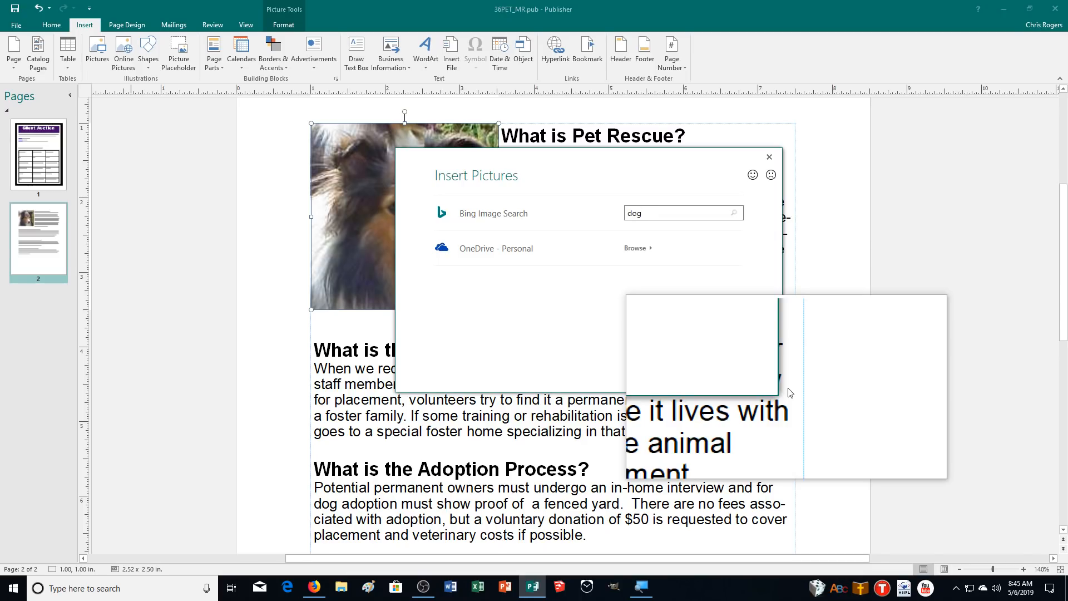
key(Return)
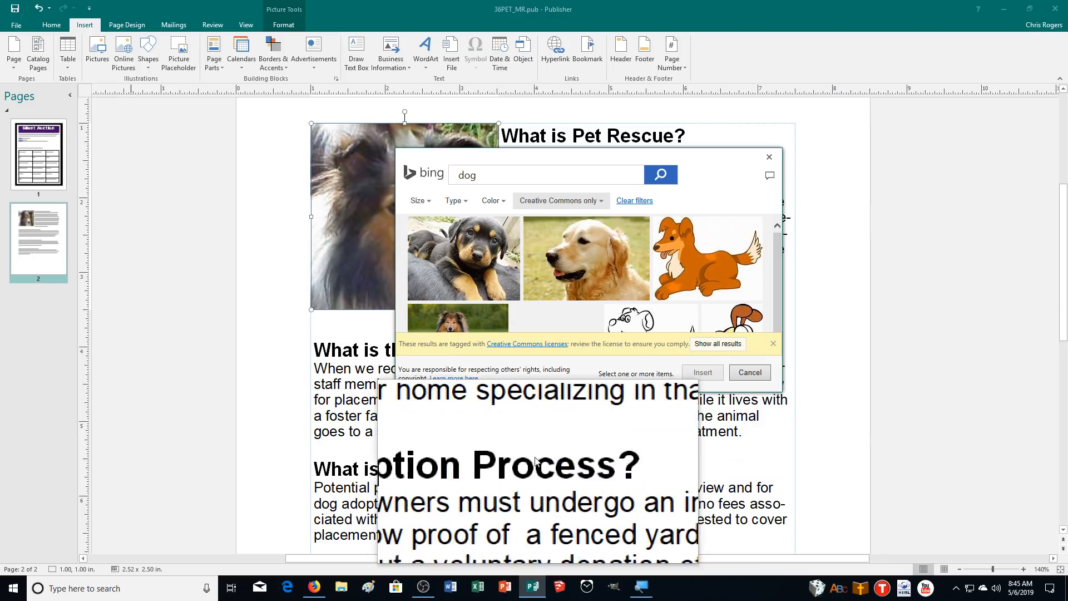
scroll(460, 287, down, 2)
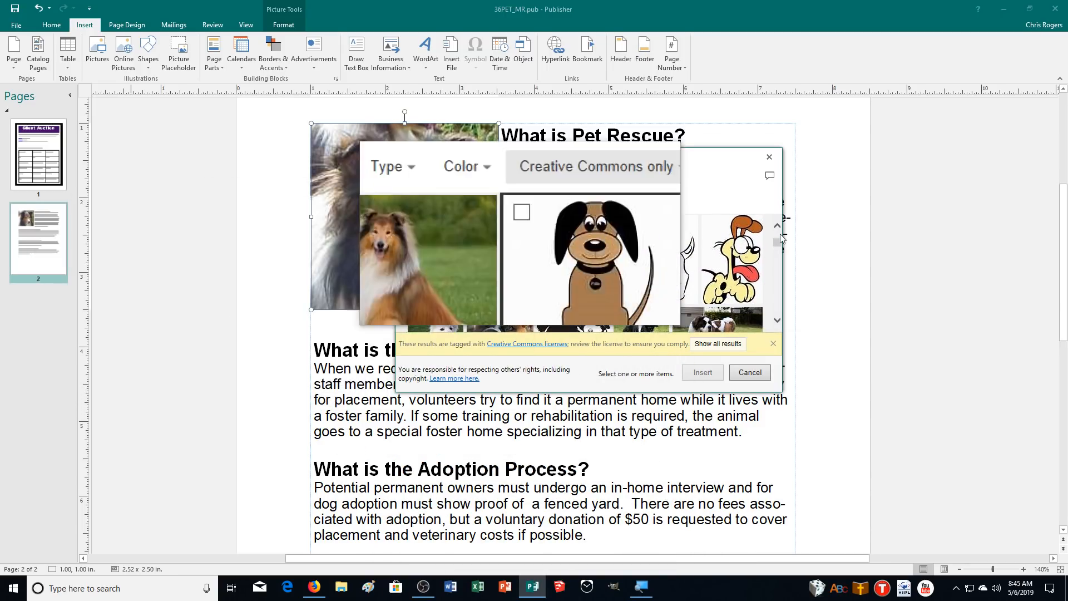
click(723, 263)
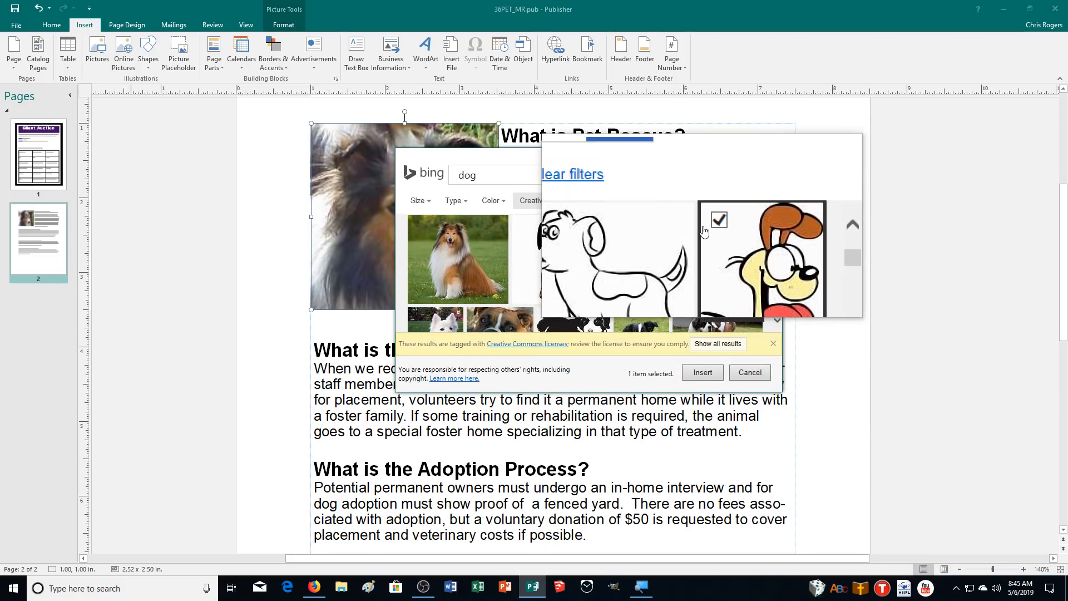
click(709, 367)
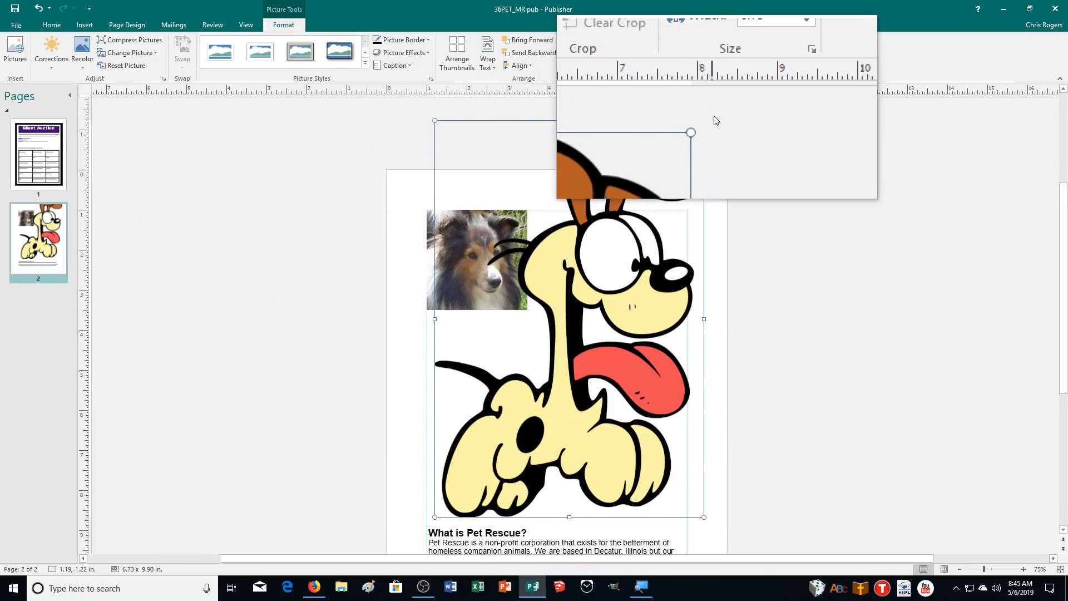
- Shrink the cartoon dog to about 2.27 x 3.34 in, placing it beside the Adoption Process and Support sections
drag(704, 120, 526, 382)
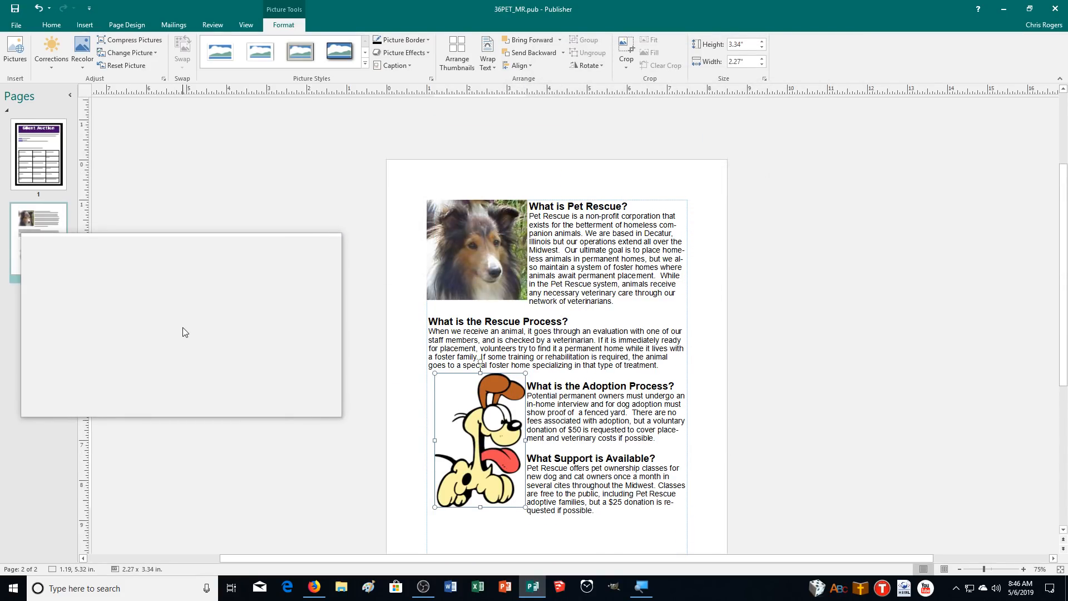
scroll(183, 331, down, 3)
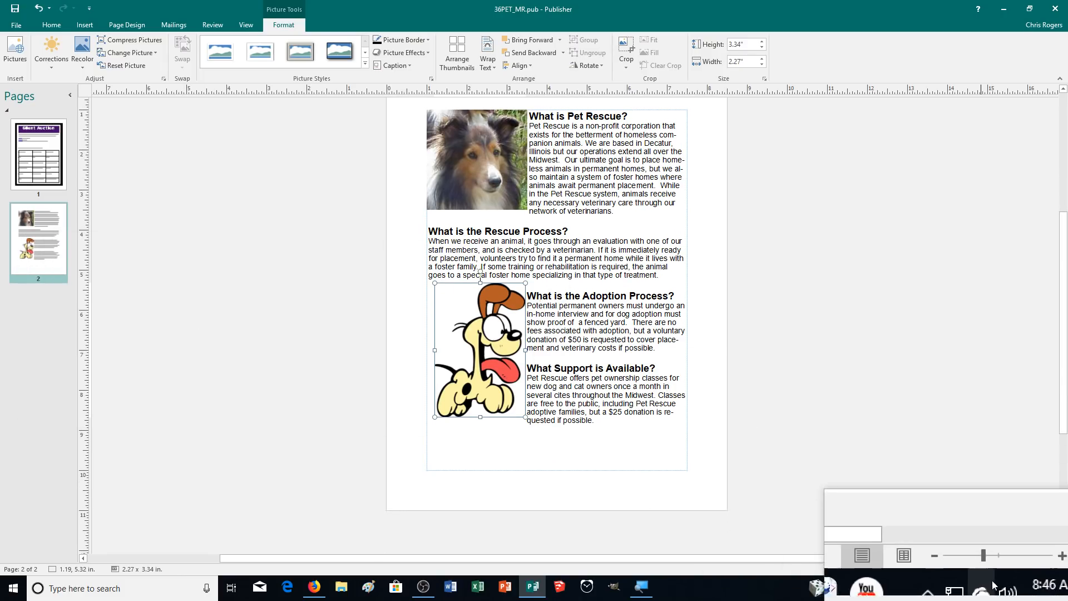
click(1024, 570)
click(1024, 570)
click(1024, 570)
click(1024, 570)
click(1024, 570)
click(1024, 570)
click(1024, 570)
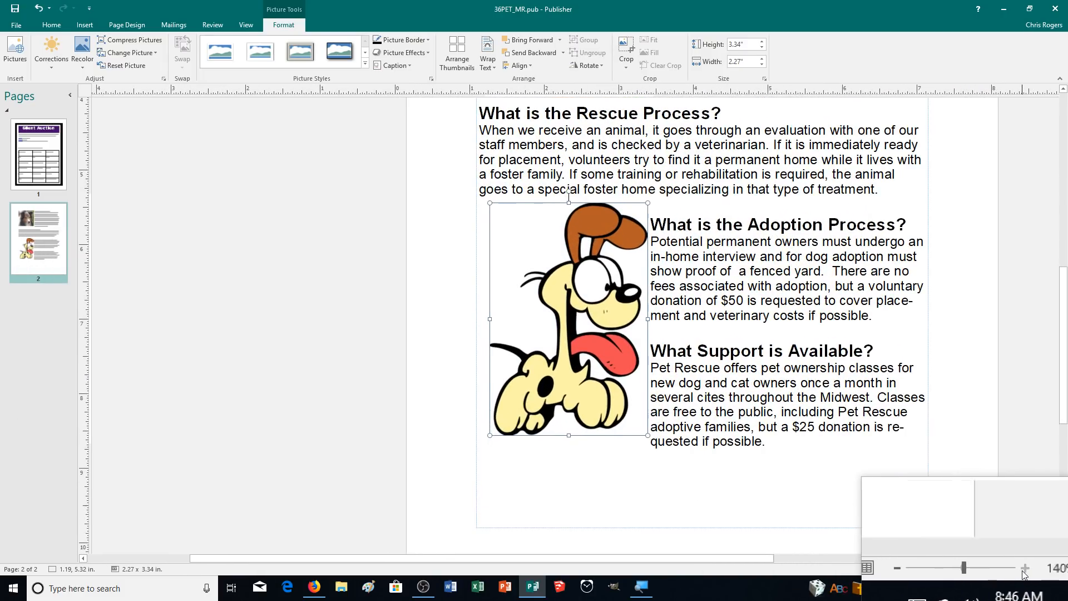
click(1024, 570)
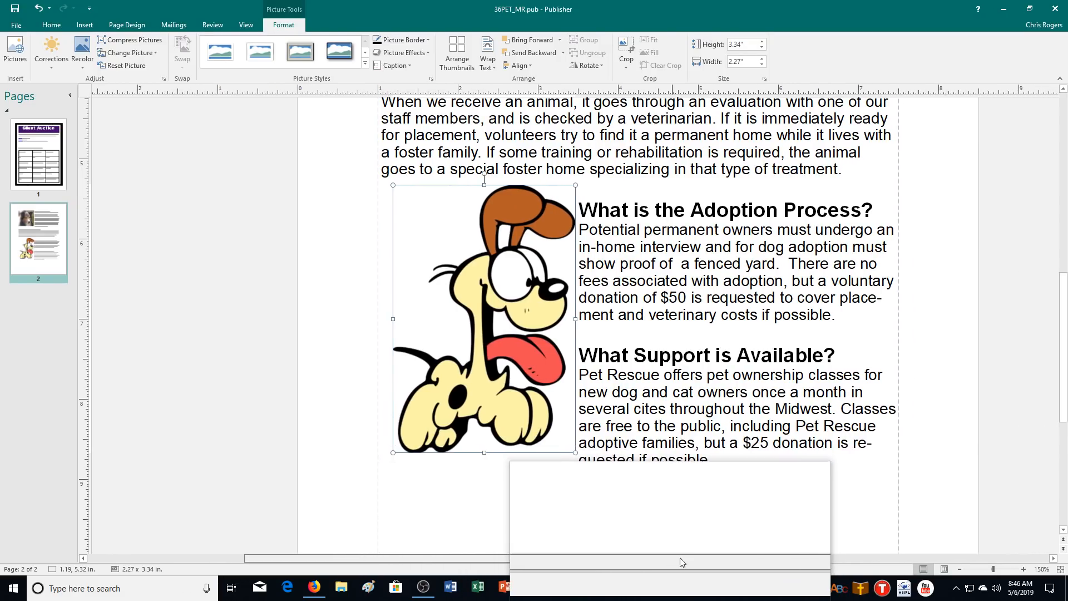
drag(680, 558, 707, 560)
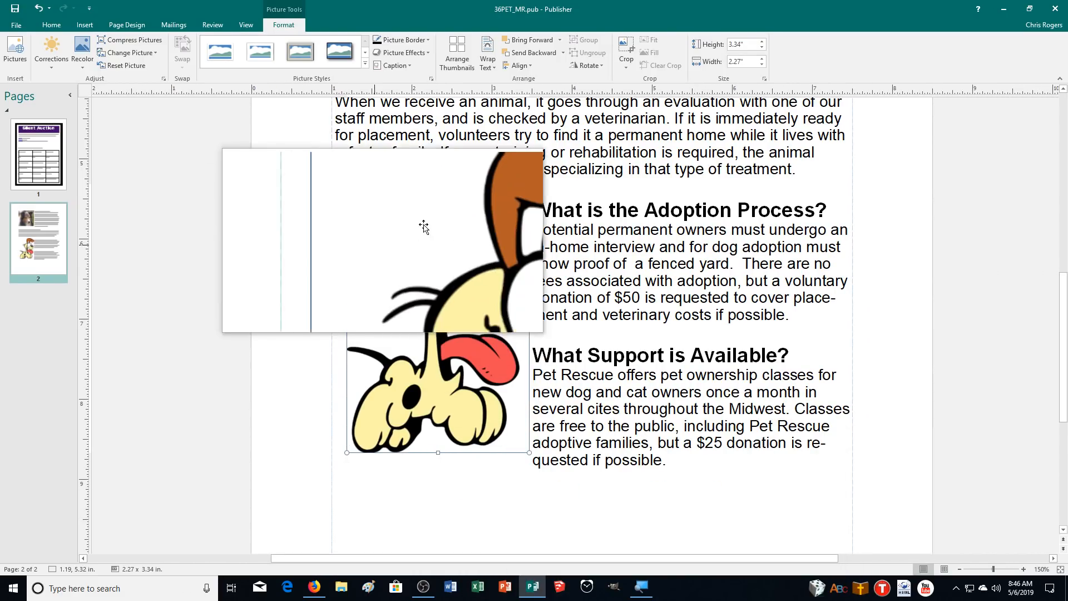
- Set the text wrapping of the cartoon dog picture to Tight
click(488, 60)
click(491, 55)
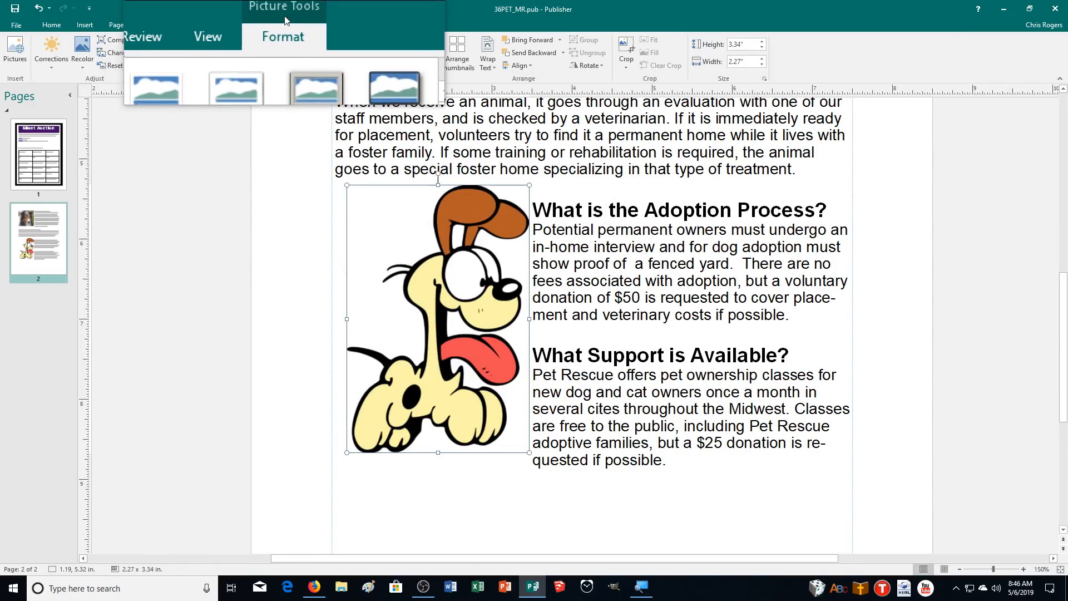
click(488, 56)
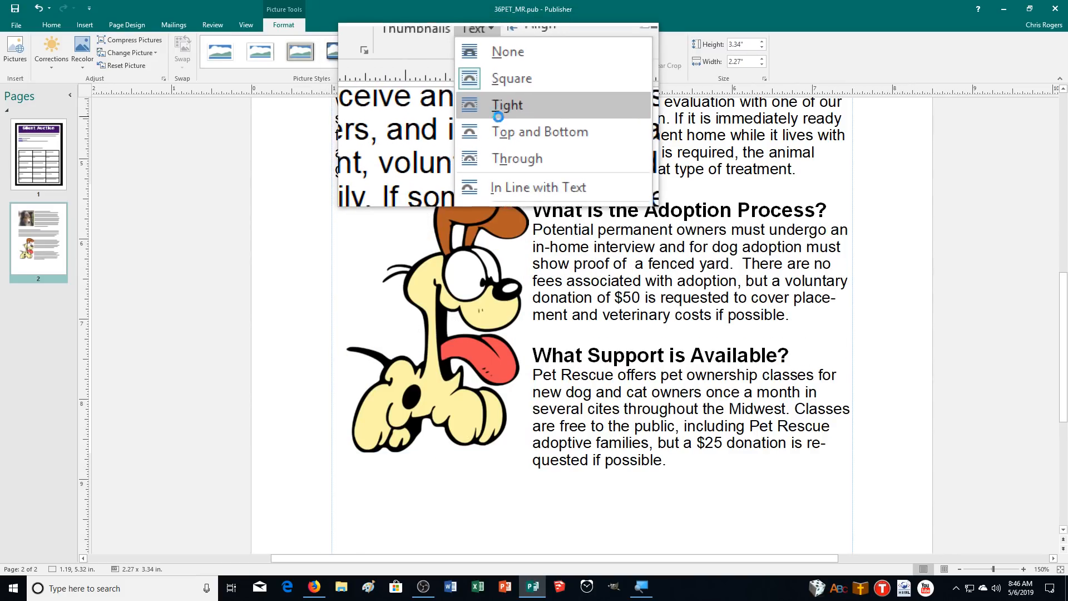
click(503, 105)
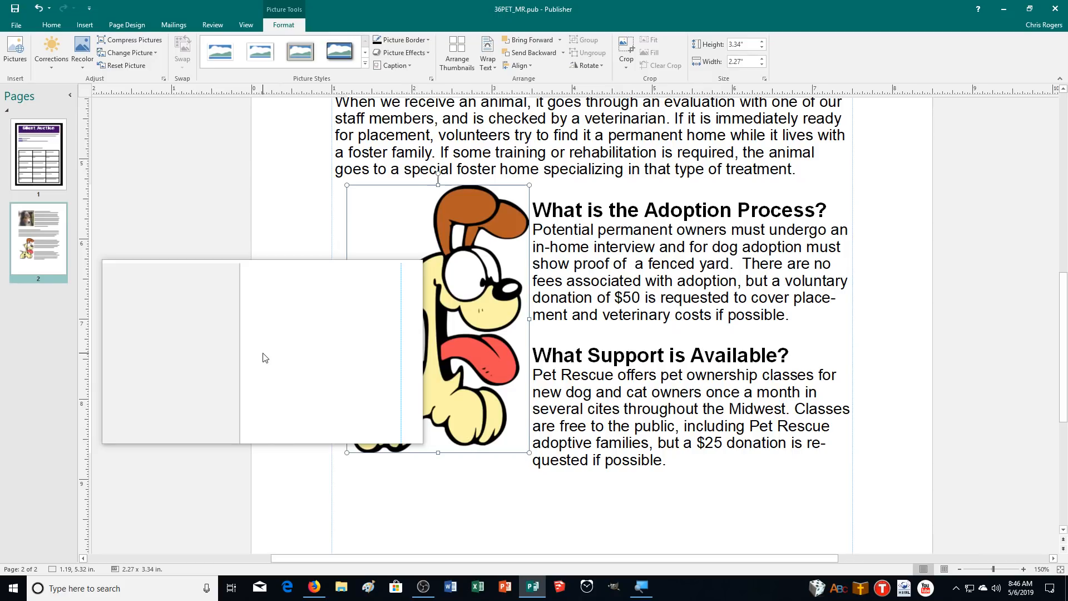
- Shrink the cartoon dog to about 1.30 x 1.92 in and place it beside the Rescue Process paragraph, at about 5.61, 3.84 in
scroll(863, 412, up, 3)
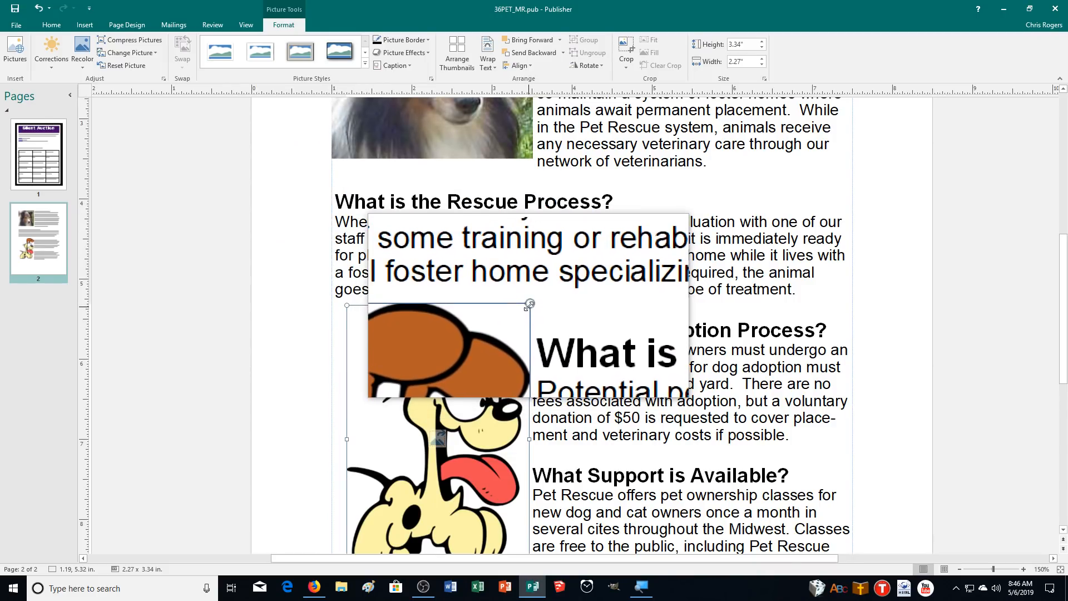
drag(527, 308, 503, 341)
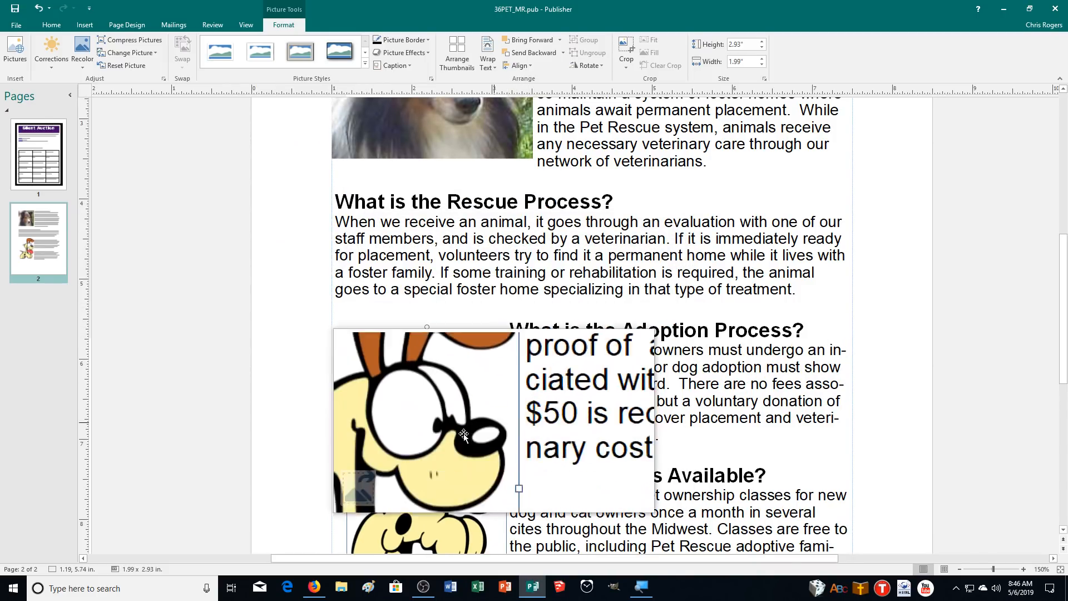
drag(465, 439, 786, 248)
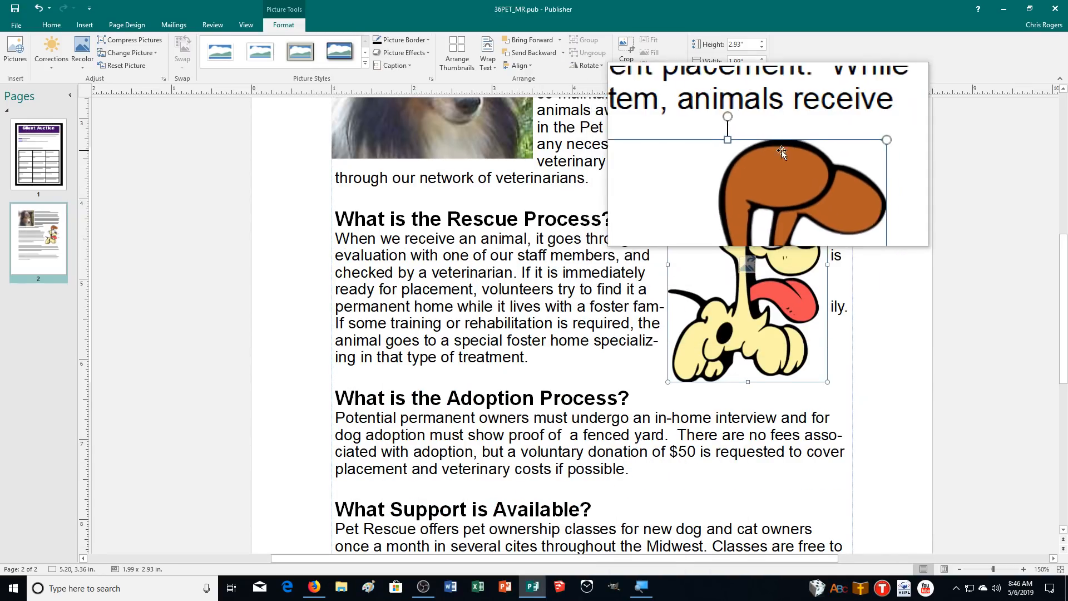
drag(828, 148, 773, 228)
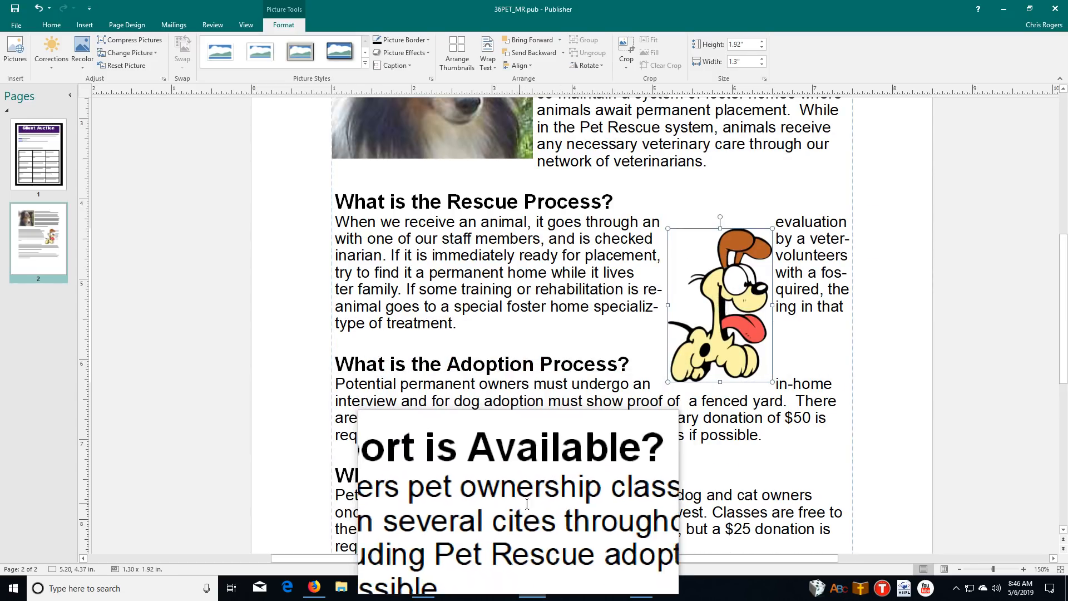
drag(694, 350, 726, 307)
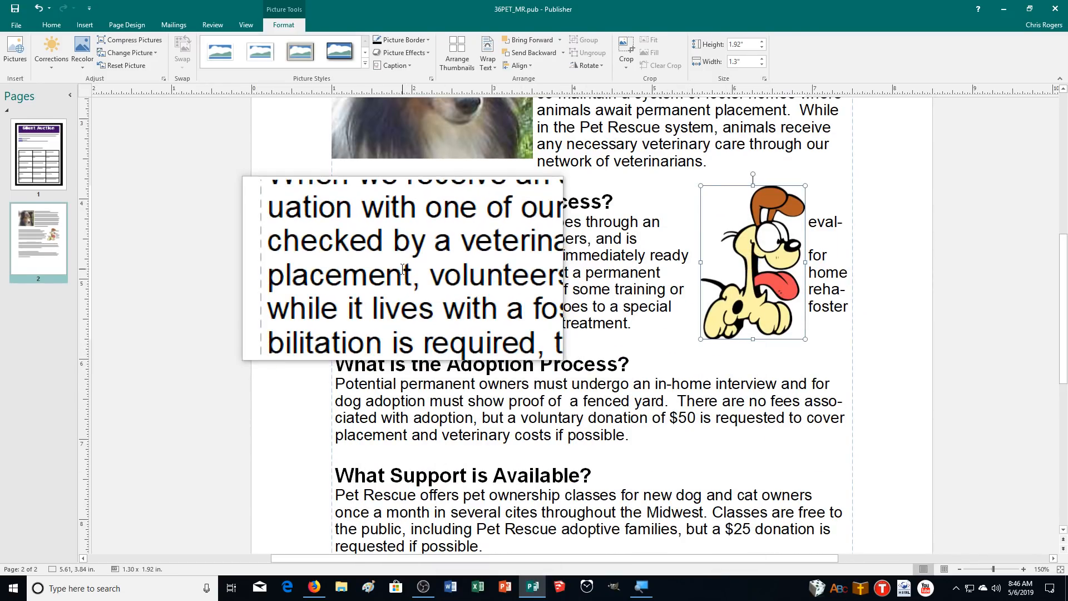
- Flip the cartoon dog horizontally and nudge it to the right page margin, at about 6.13, 3.88 in
click(587, 65)
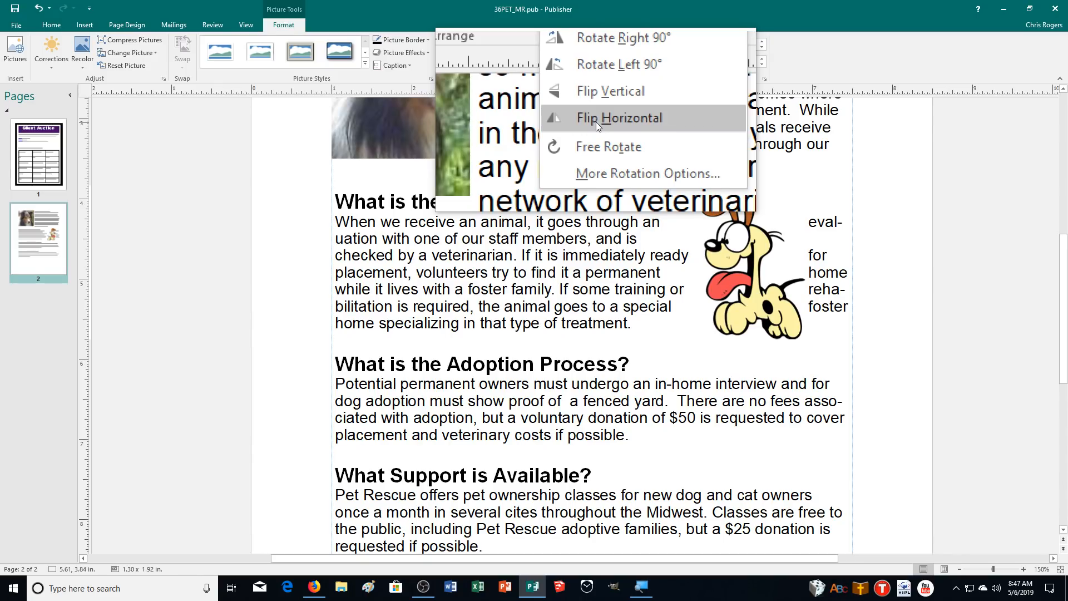
click(596, 122)
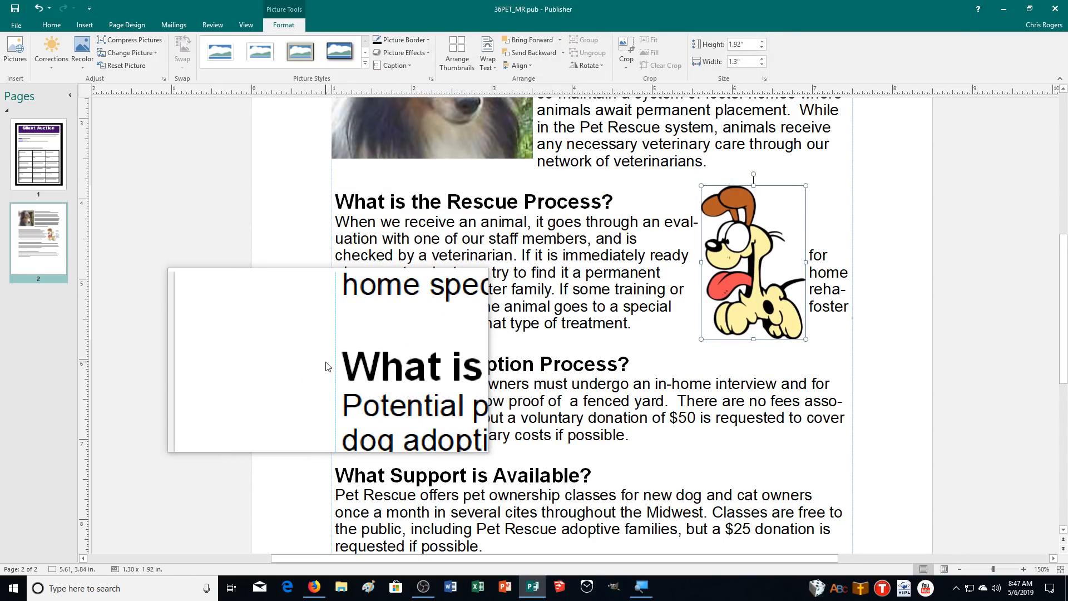
key(Right)
key(Right)
key(Right)
key(Right)
key(Right)
key(Right)
key(Right)
key(Right)
key(Right)
key(Right)
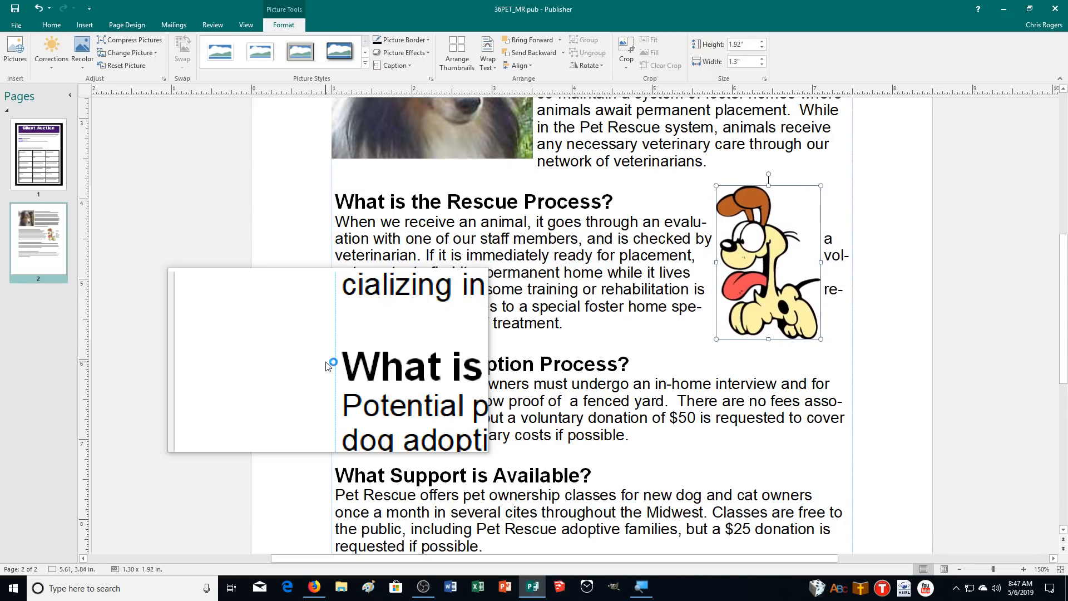
key(Right)
key(Right)
key(Right)
key(Right)
key(Right)
key(Right)
key(Right)
key(Right)
key(Right)
key(Right)
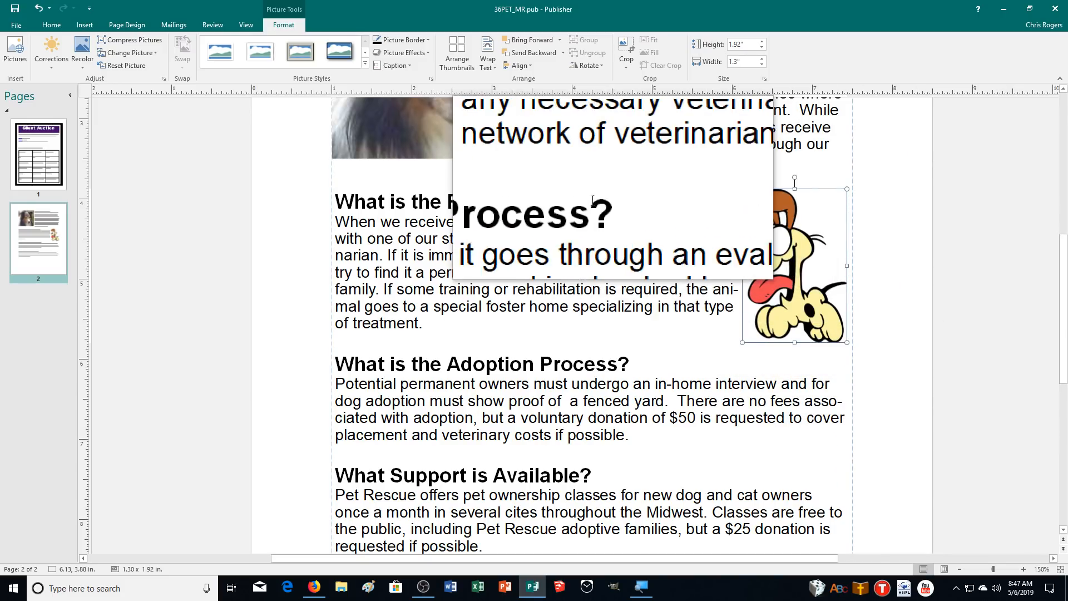
click(488, 64)
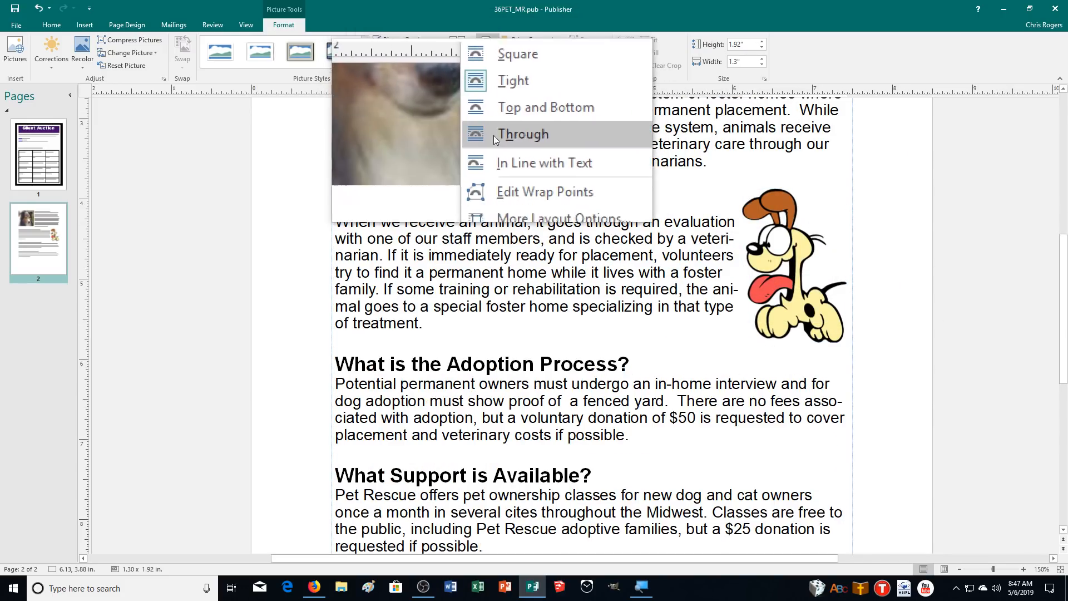
click(507, 167)
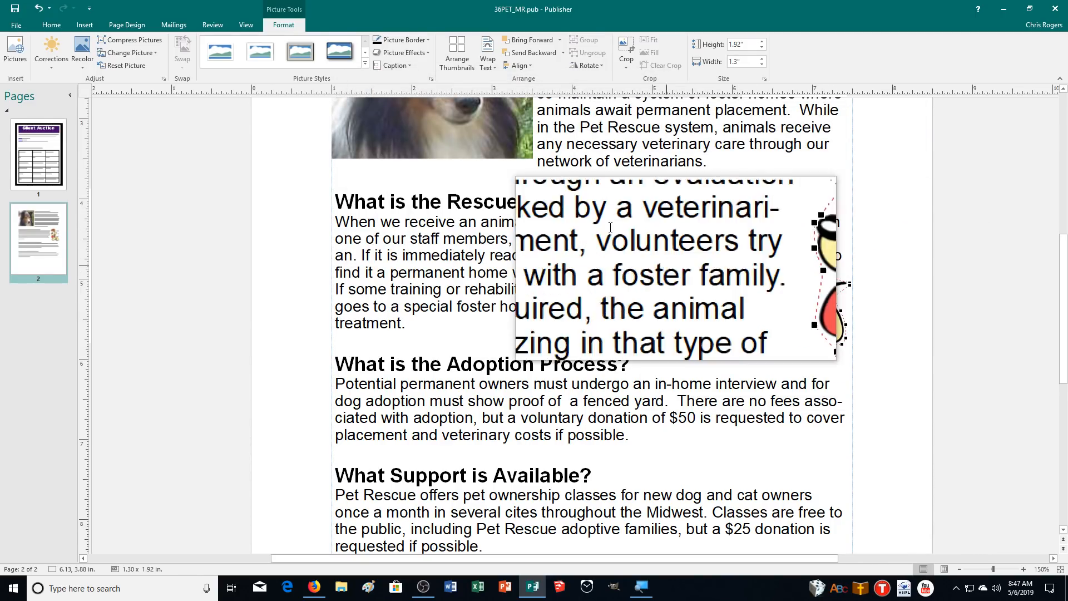
click(488, 55)
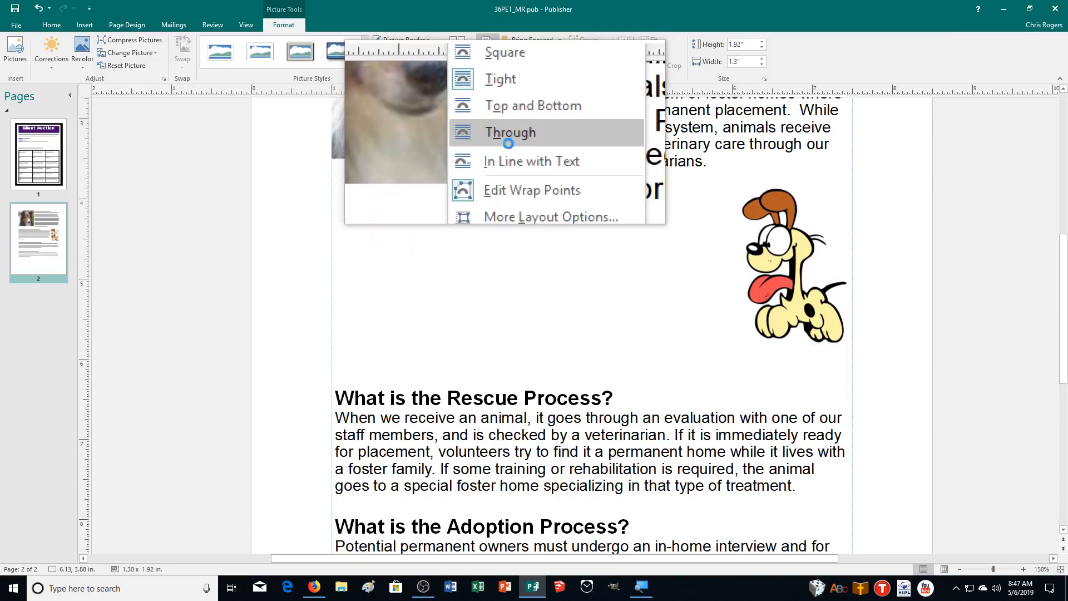
click(512, 158)
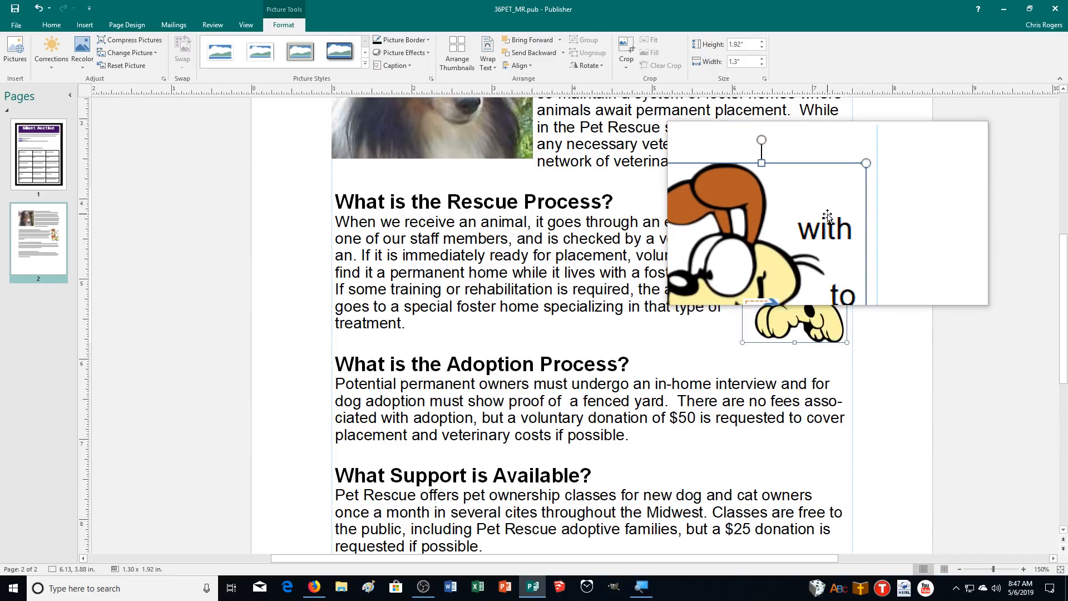
- Edit the cartoon dog's wrap points, pulling those behind its head and near its tail outward to keep text off that side
click(488, 61)
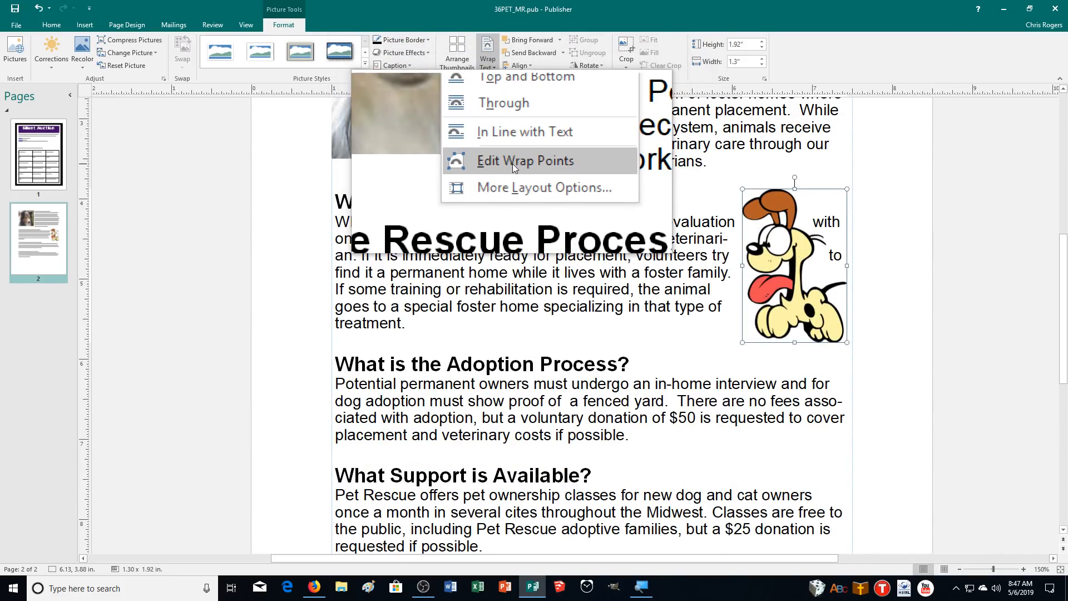
click(513, 163)
drag(804, 229, 828, 217)
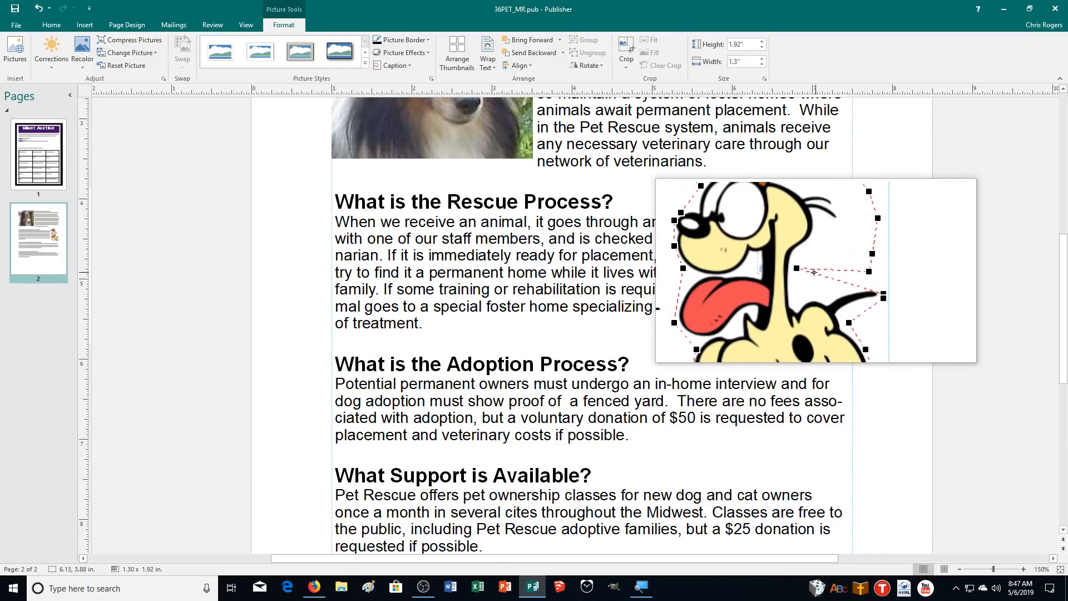
drag(844, 276, 850, 283)
click(490, 58)
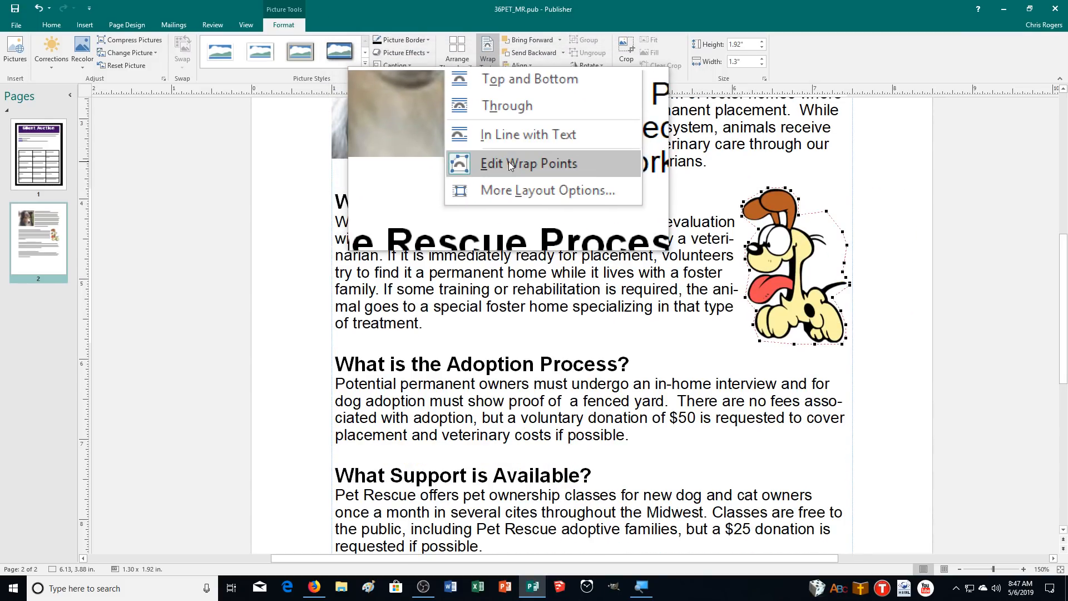
click(524, 165)
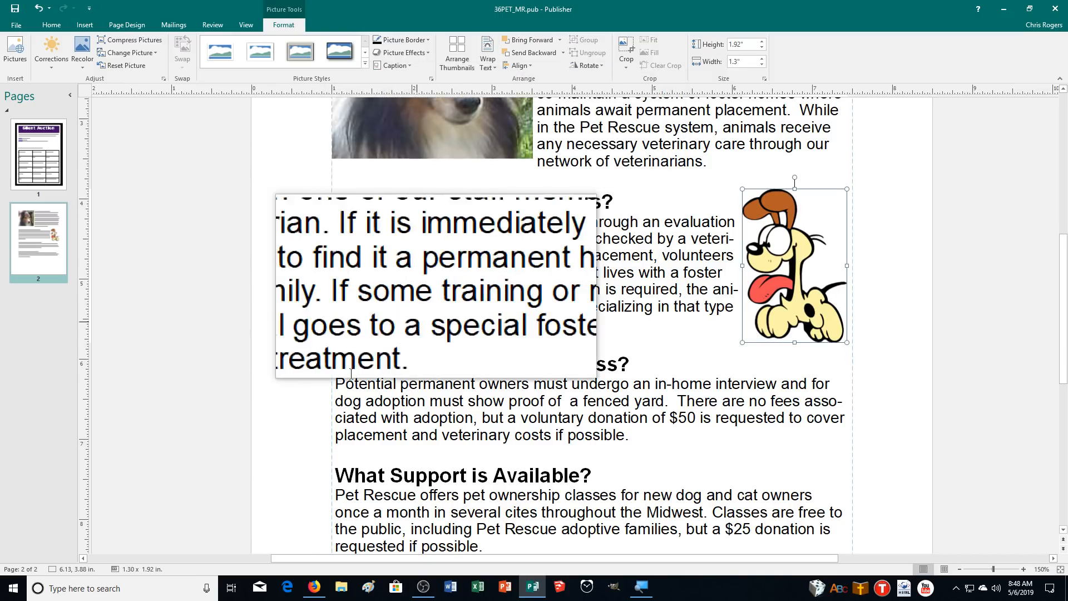
- Nudge the cartoon dog slightly down to 6.13, 3.91 in
key(Down)
key(Down)
key(Down)
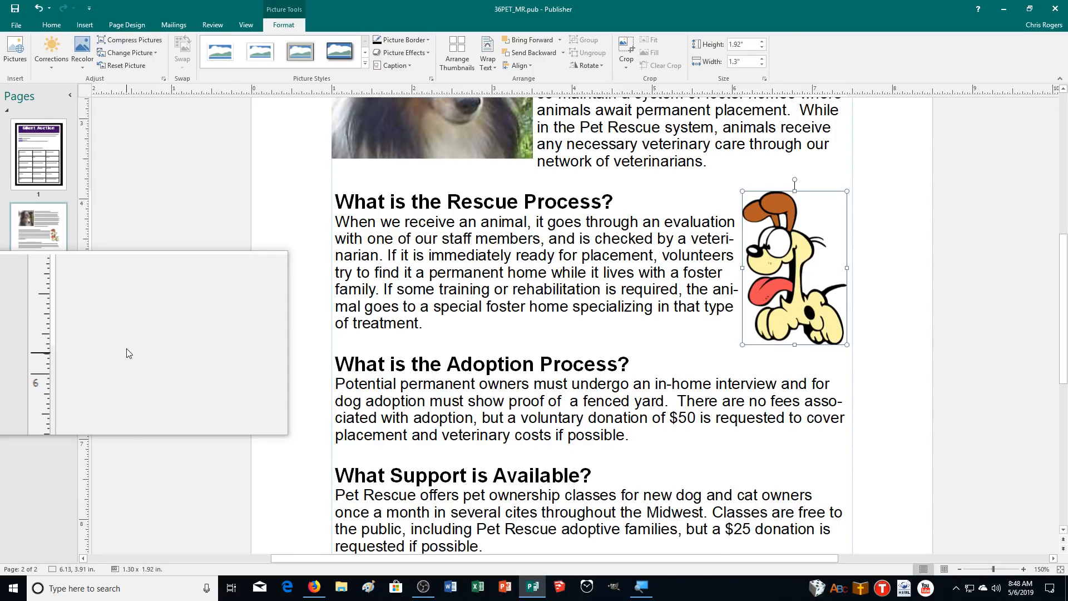
- Draw a heart shape about 2.41 x 2.33 in, starting at about 2.93, 7.54 in, over the What Support is Available section
scroll(136, 358, down, 3)
scroll(140, 359, down, 5)
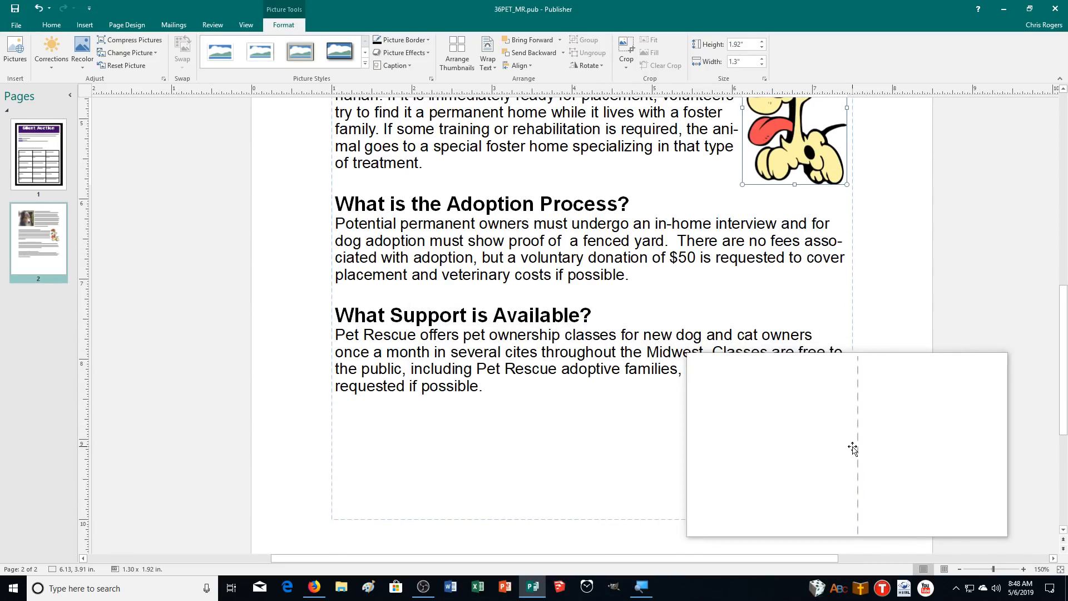
click(84, 25)
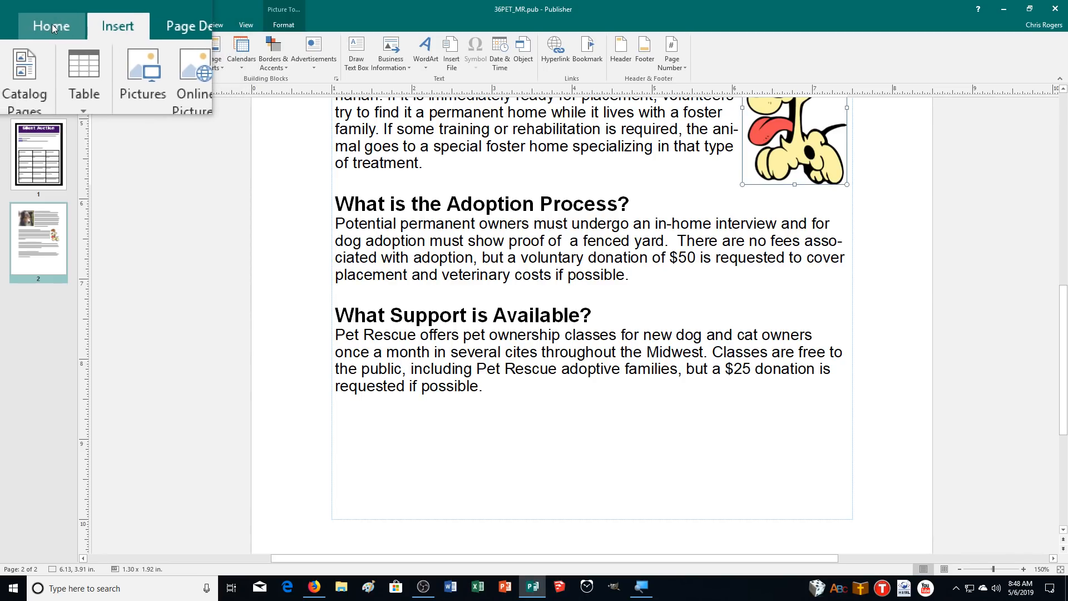
click(51, 27)
click(82, 28)
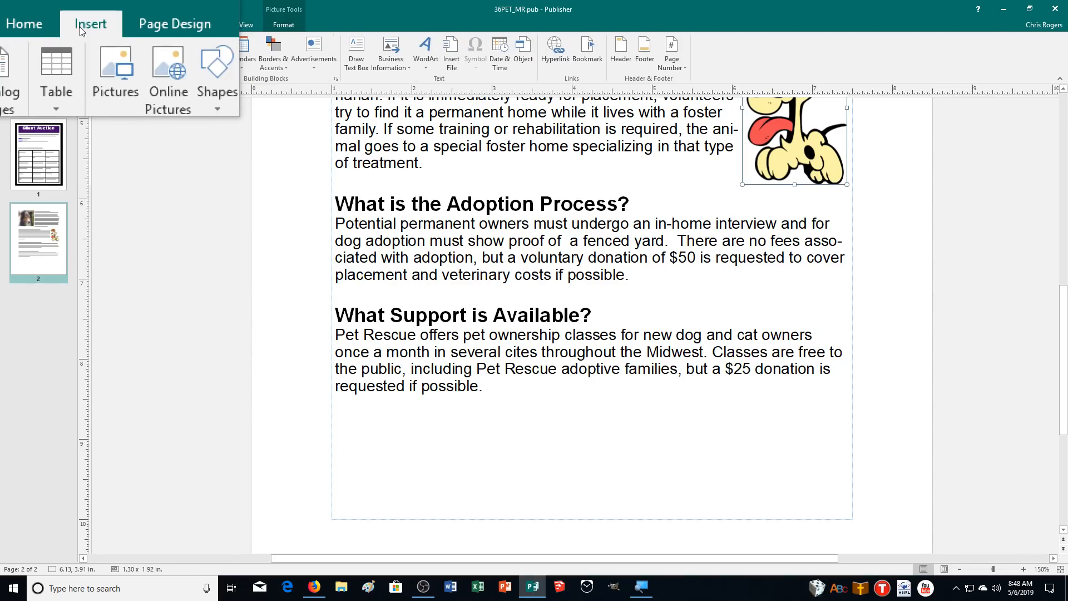
click(149, 59)
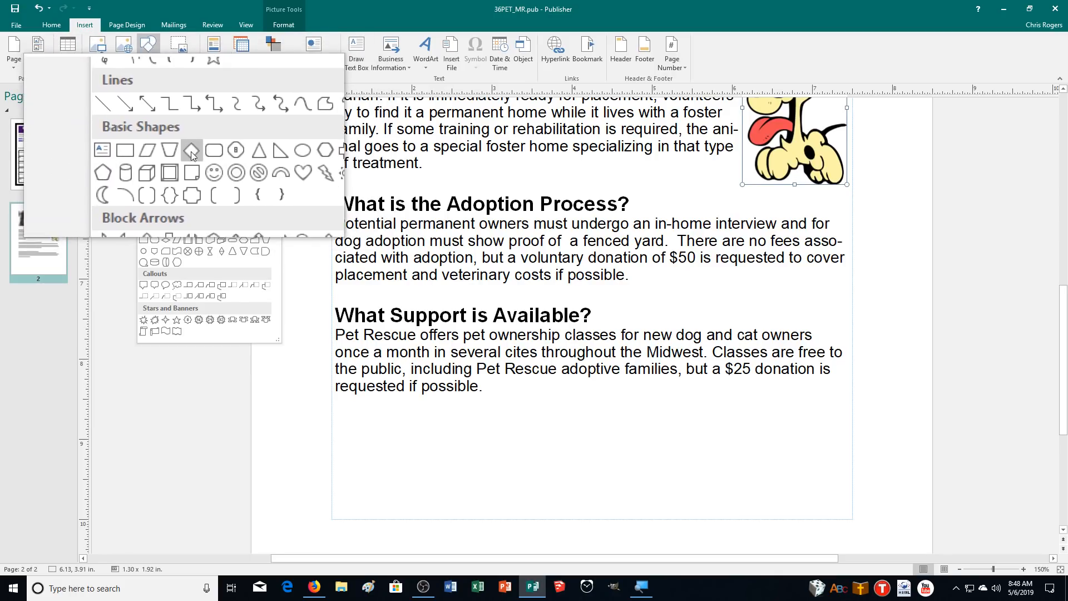
click(246, 161)
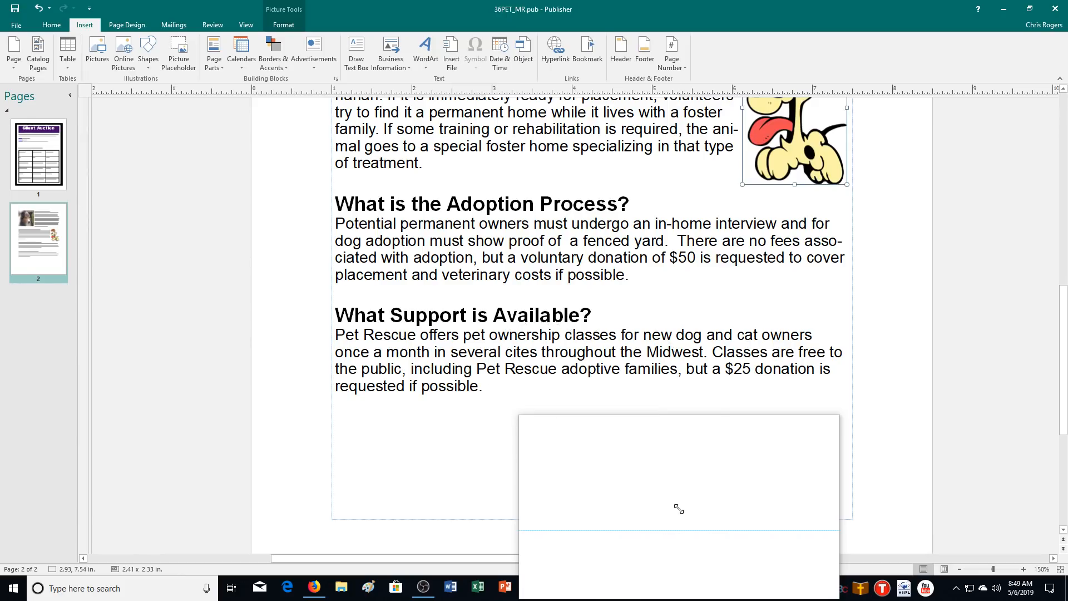
drag(679, 509, 679, 509)
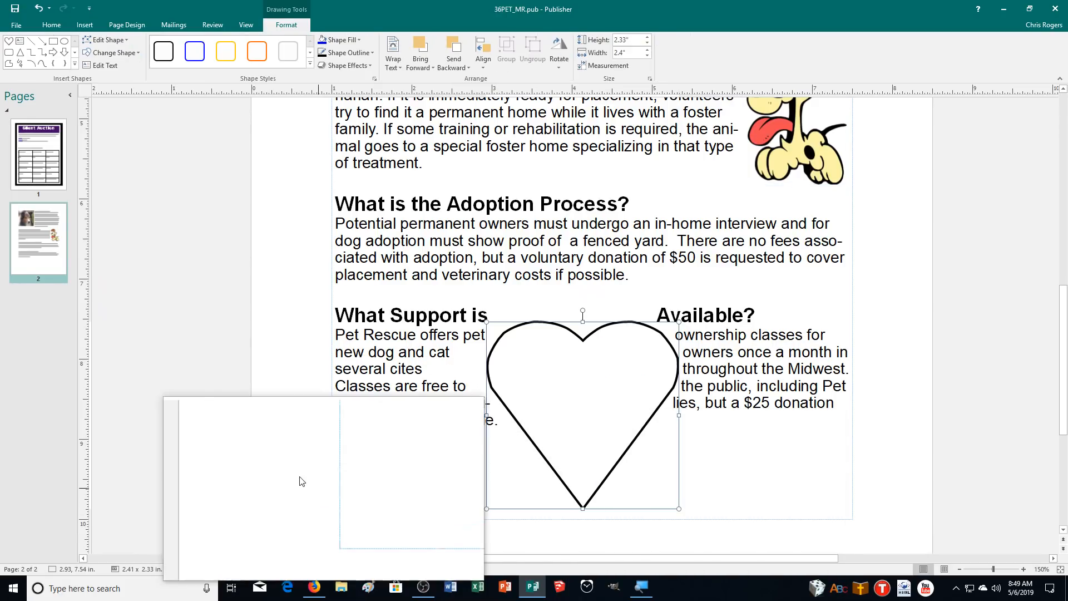
- Set the heart shape's text wrapping to None
right_click(630, 402)
key(Escape)
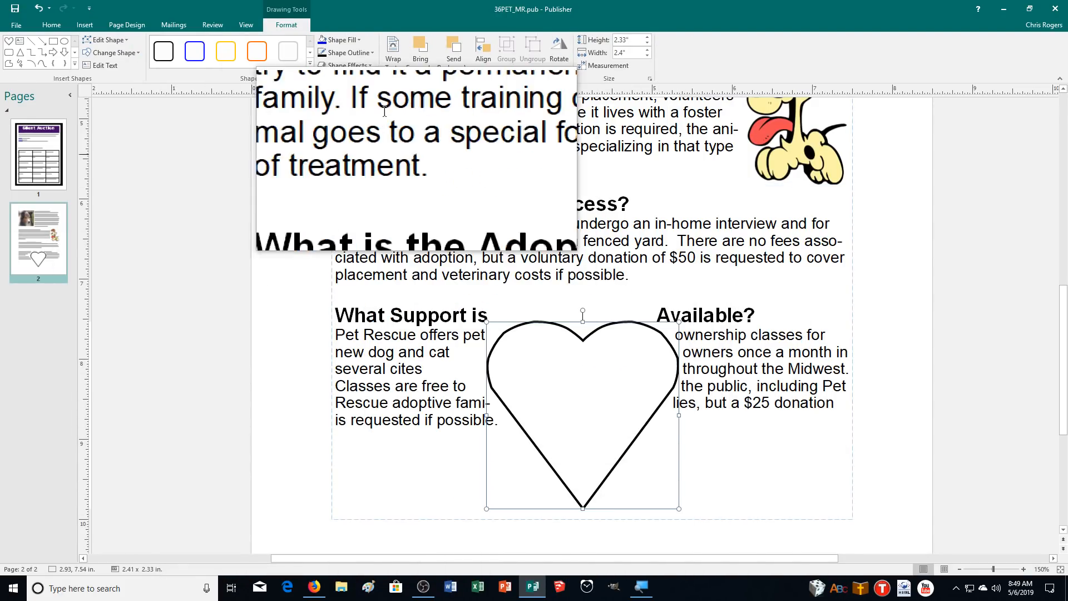
click(392, 56)
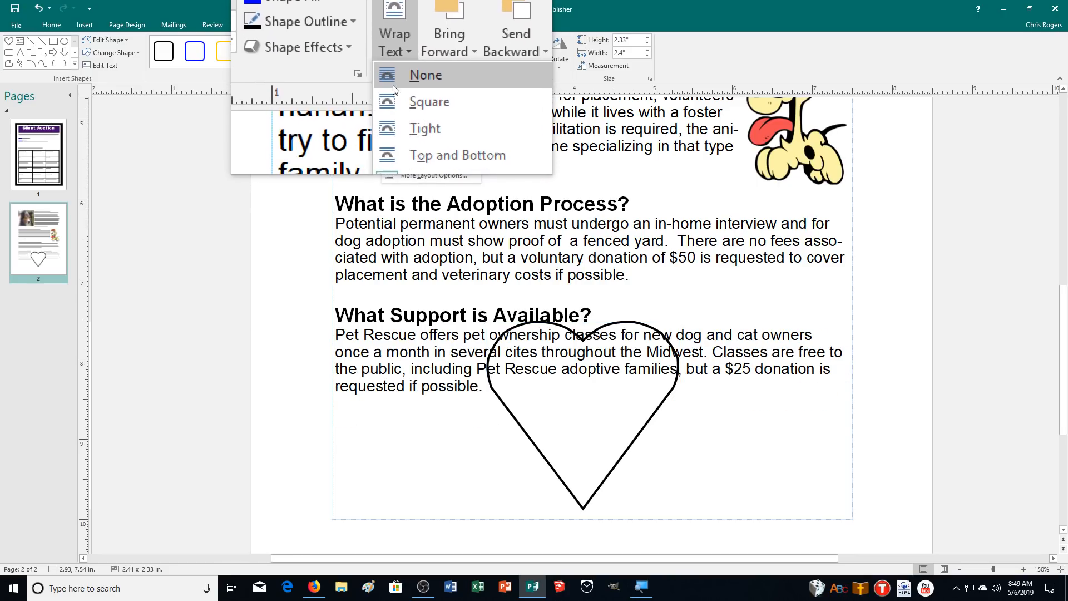
click(393, 88)
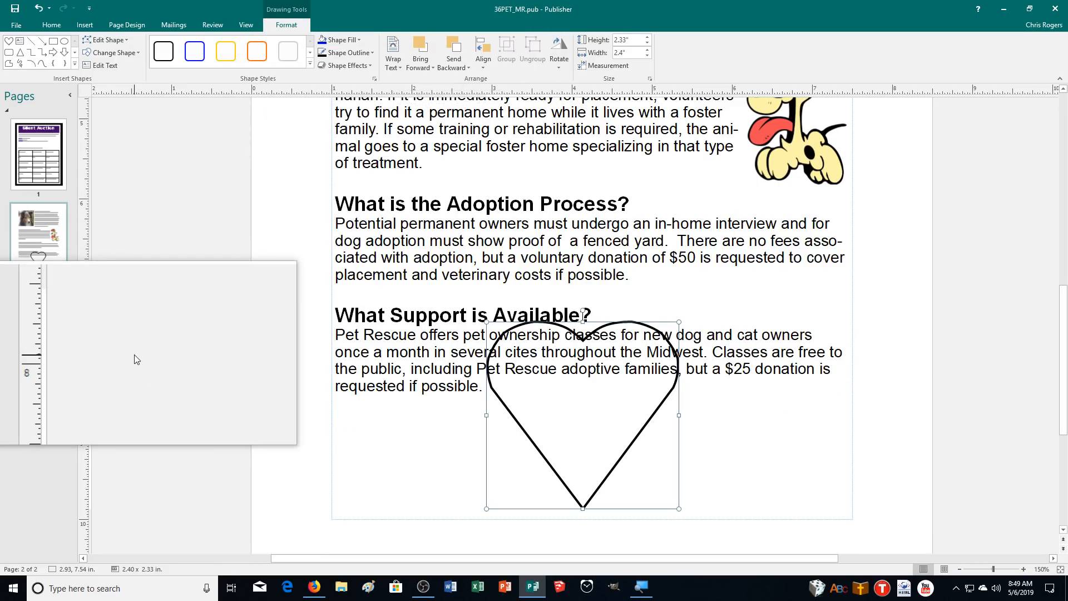